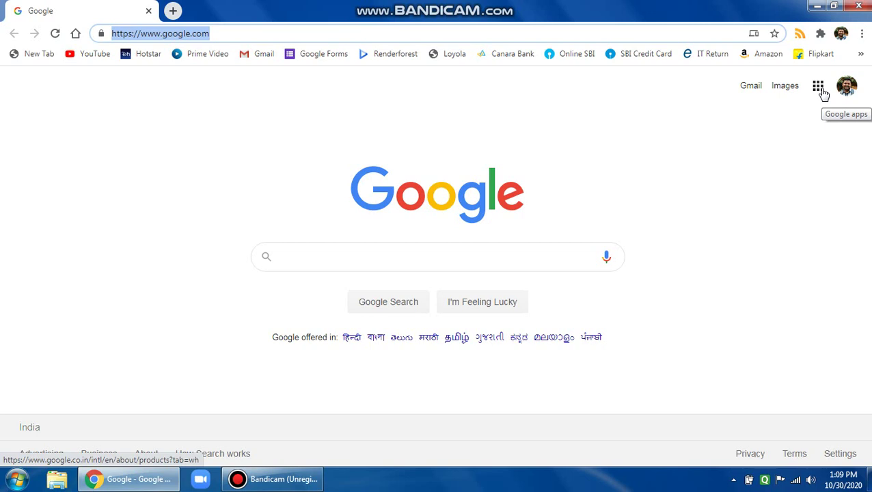
# - Open Google Classroom from the Google apps on the Google homepage
pyautogui.click(823, 94)
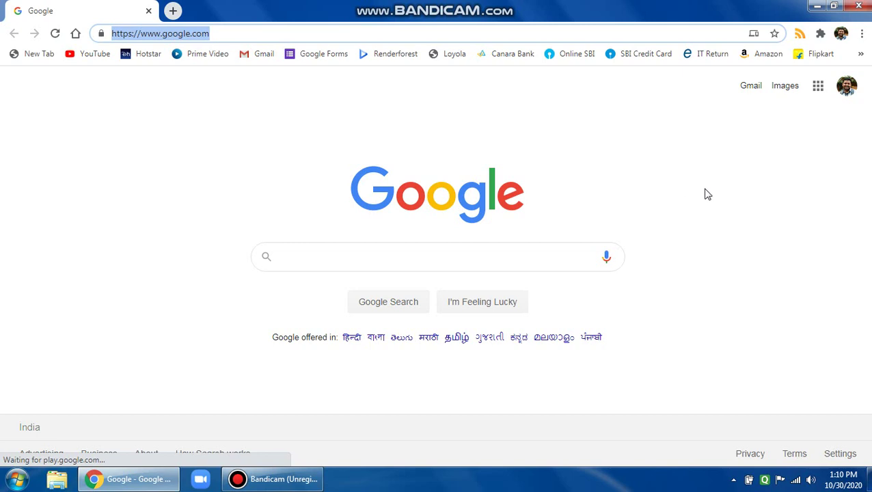
pyautogui.click(820, 89)
pyautogui.moveTo(849, 164); pyautogui.dragTo(867, 285)
pyautogui.click(823, 333)
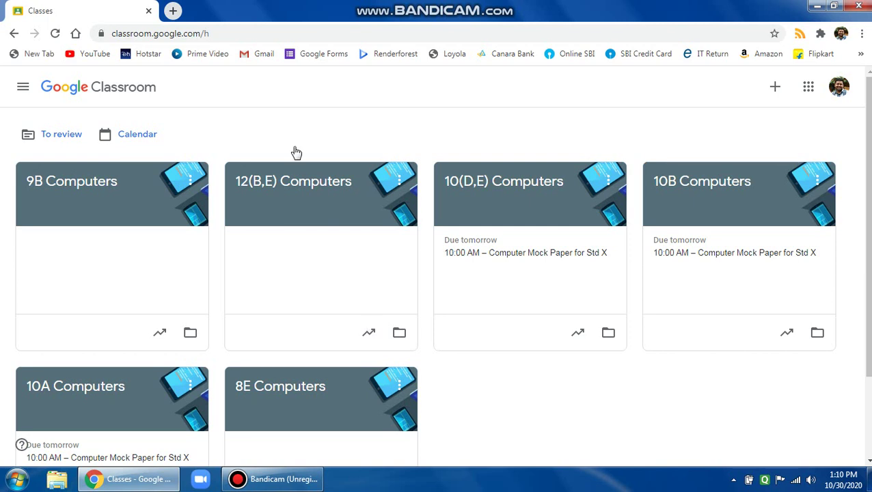
# - Start creating a new class and accept the notice about not using Classroom at a school with students
pyautogui.click(776, 88)
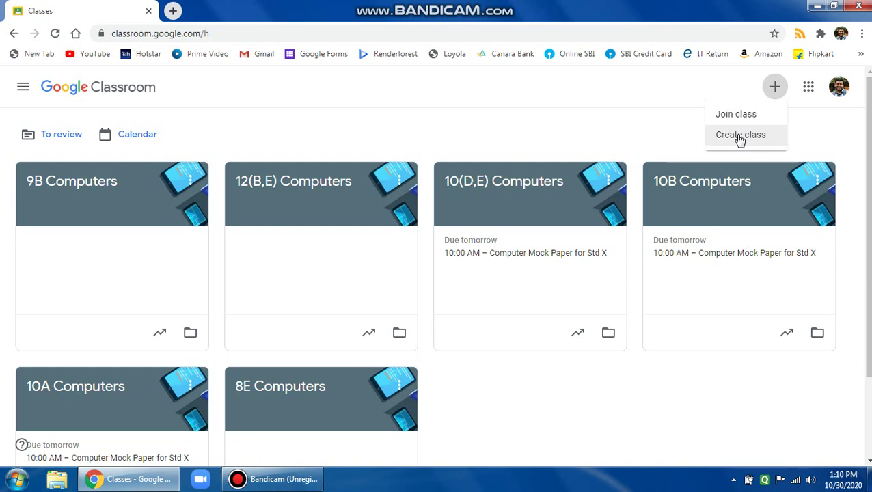
pyautogui.click(740, 136)
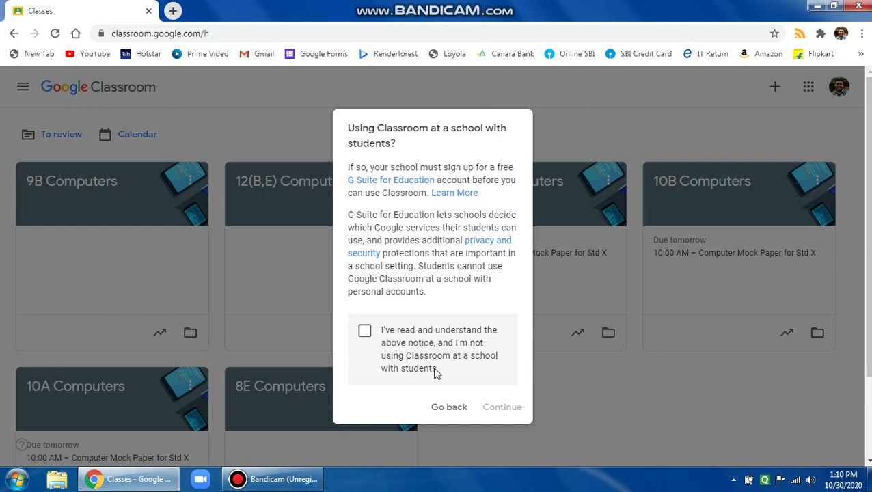
pyautogui.click(364, 332)
pyautogui.click(510, 409)
# - Create the class with name Dummy, section A, subject Computers and room NA
pyautogui.click(283, 194)
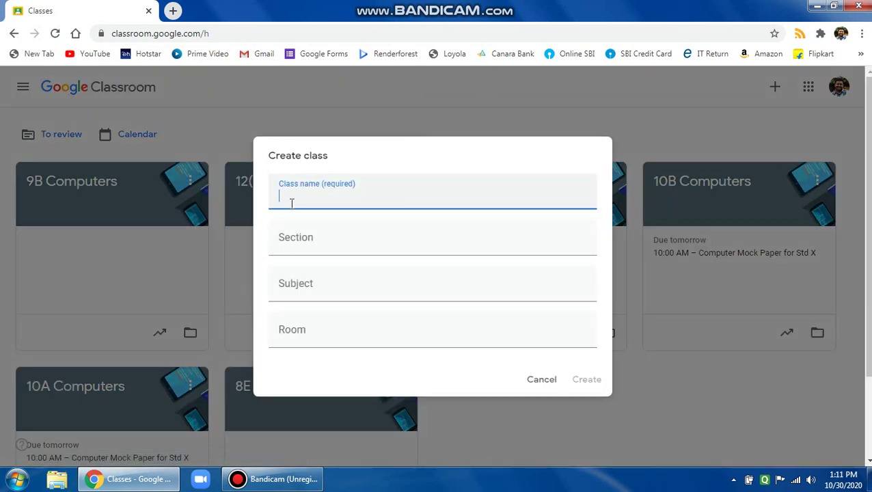
pyautogui.write('Dummy')
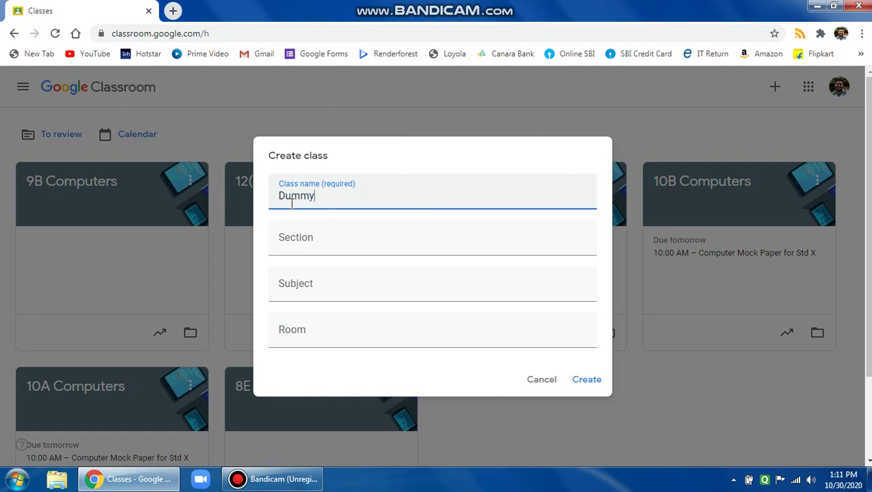
pyautogui.click(304, 246)
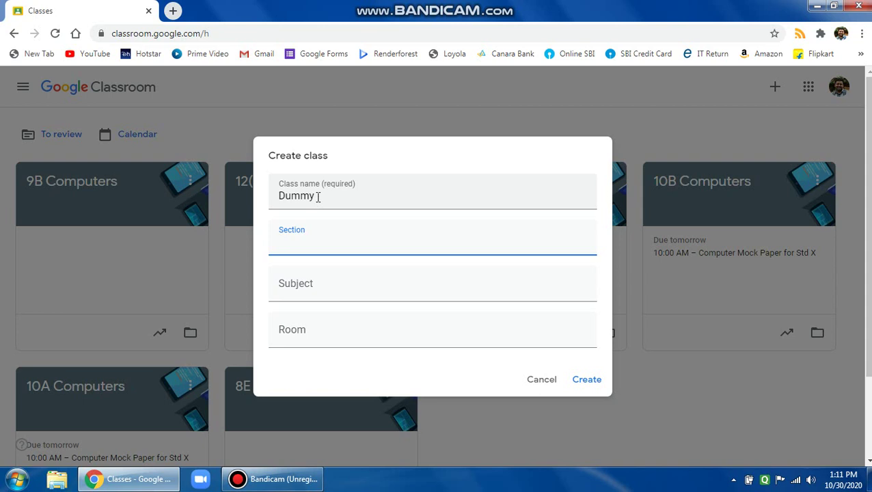
pyautogui.write('A')
pyautogui.click(309, 298)
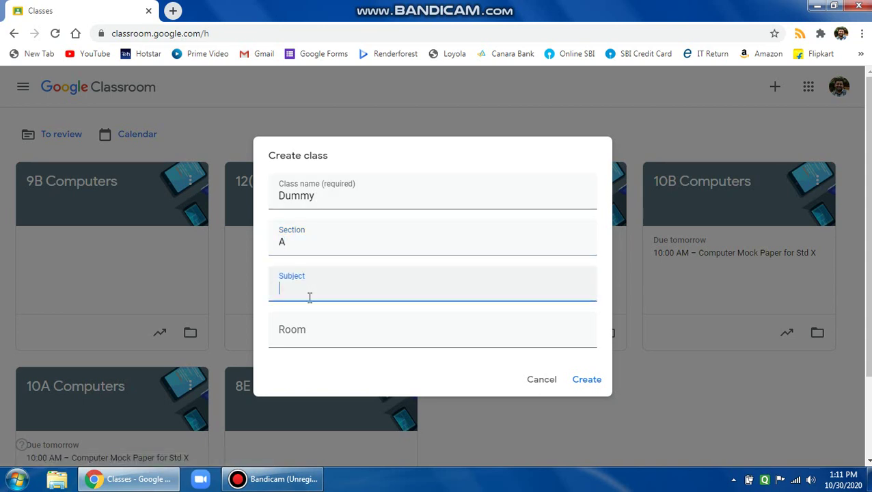
pyautogui.write('Computer')
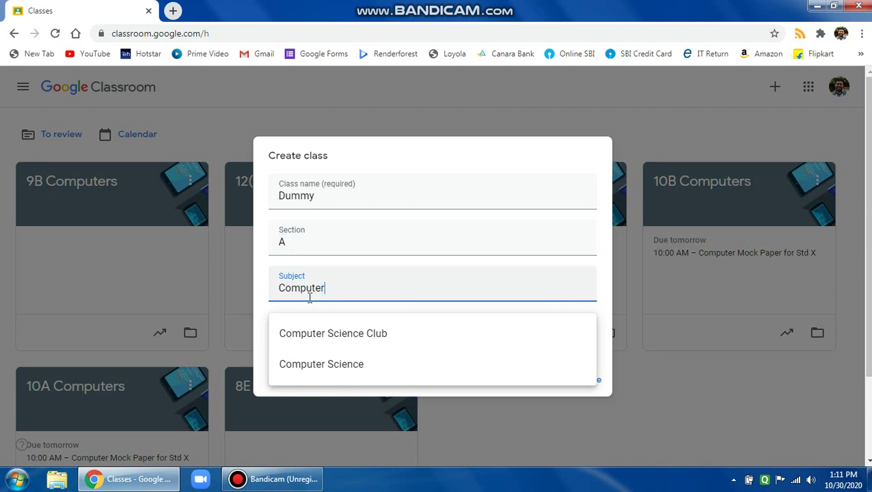
pyautogui.write('s')
pyautogui.click(299, 338)
pyautogui.write('NA')
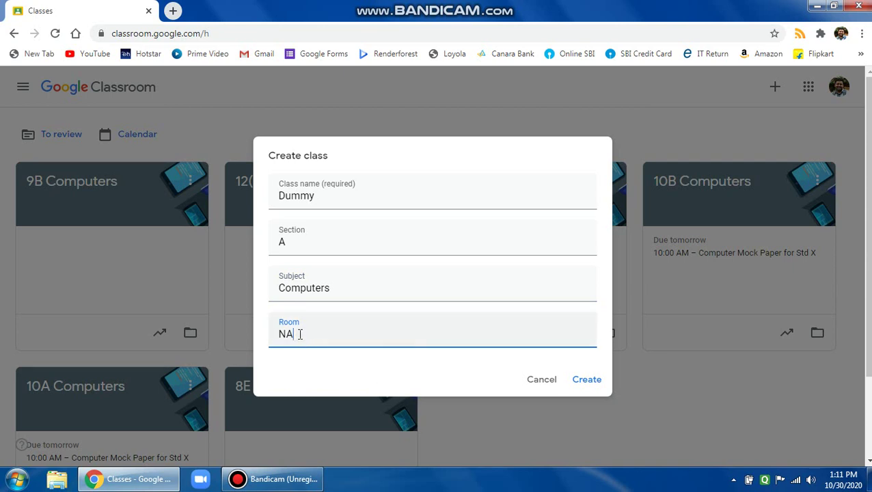
pyautogui.click(584, 384)
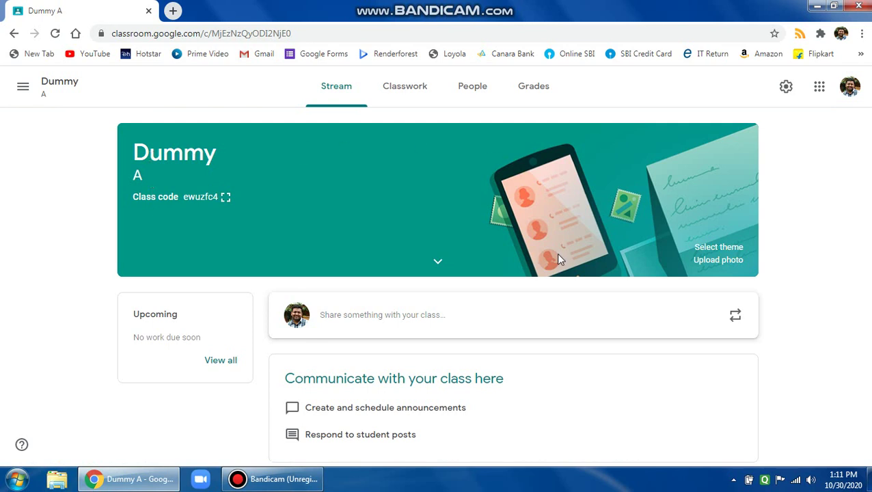
# - Set the class theme to the grey banner with tablet, phone and laptop from the General gallery
pyautogui.click(713, 249)
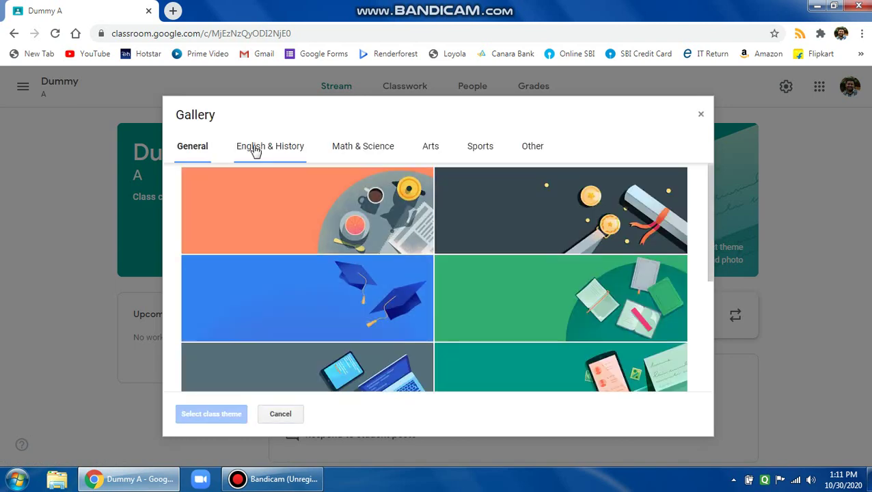
pyautogui.click(254, 150)
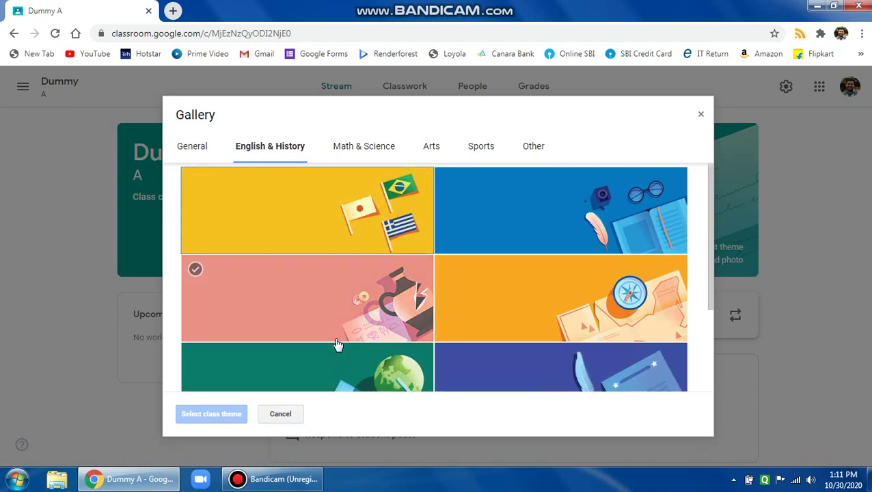
pyautogui.click(538, 151)
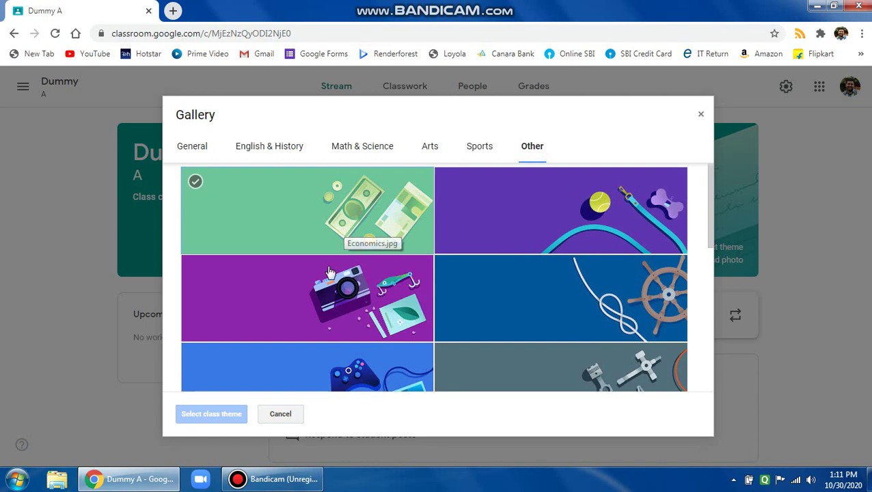
pyautogui.click(181, 152)
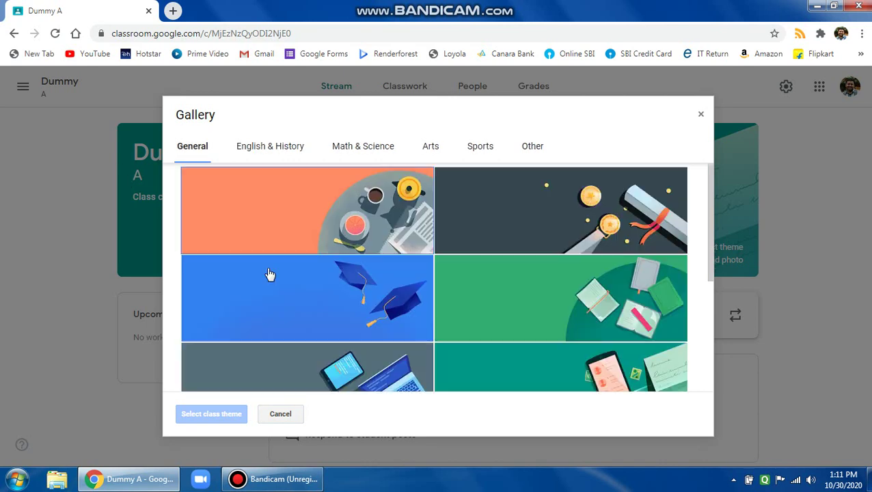
pyautogui.click(369, 384)
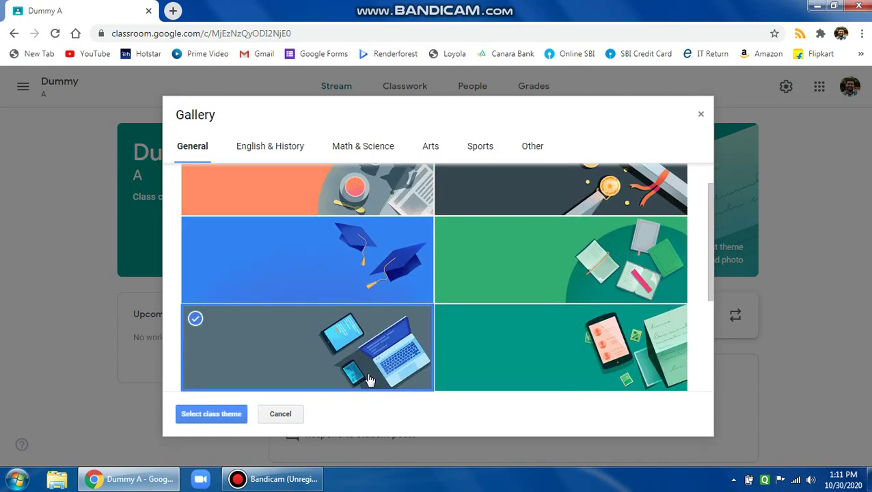
pyautogui.click(198, 415)
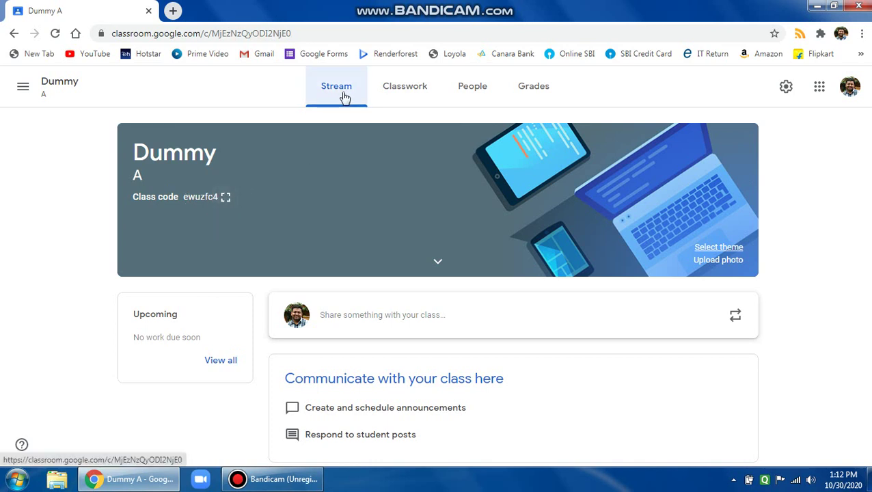
# - Look through the class's Classwork and People pages and the student invitation options, and return to the Stream
pyautogui.click(391, 95)
pyautogui.click(478, 93)
pyautogui.click(535, 92)
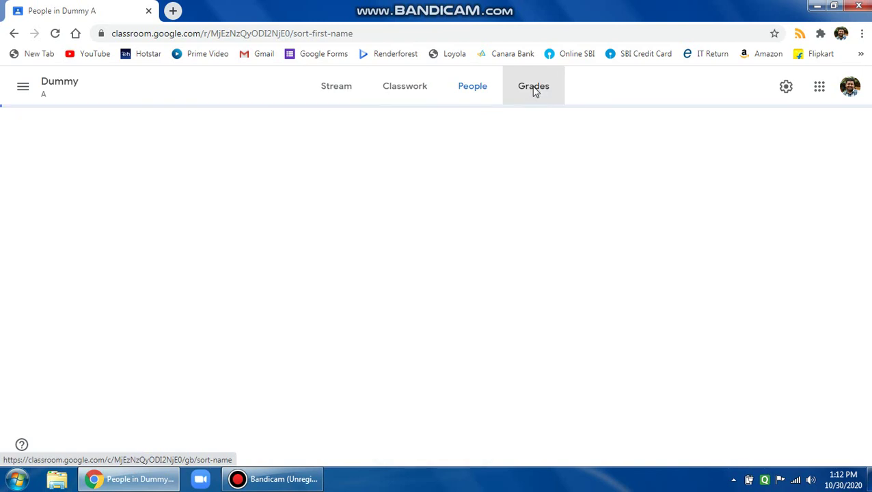
pyautogui.click(468, 100)
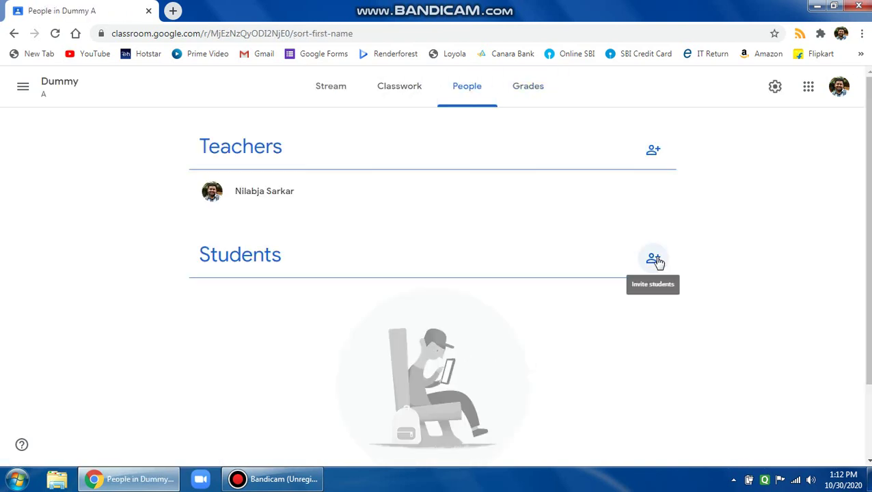
pyautogui.click(653, 264)
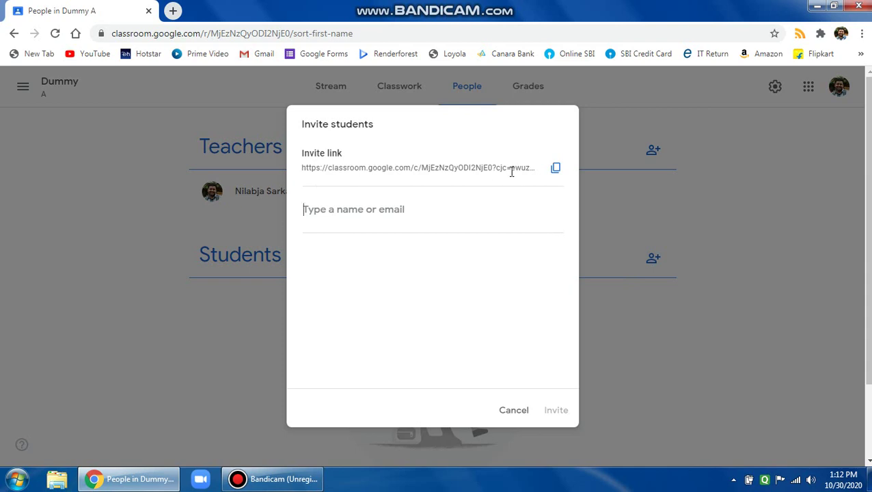
pyautogui.click(514, 411)
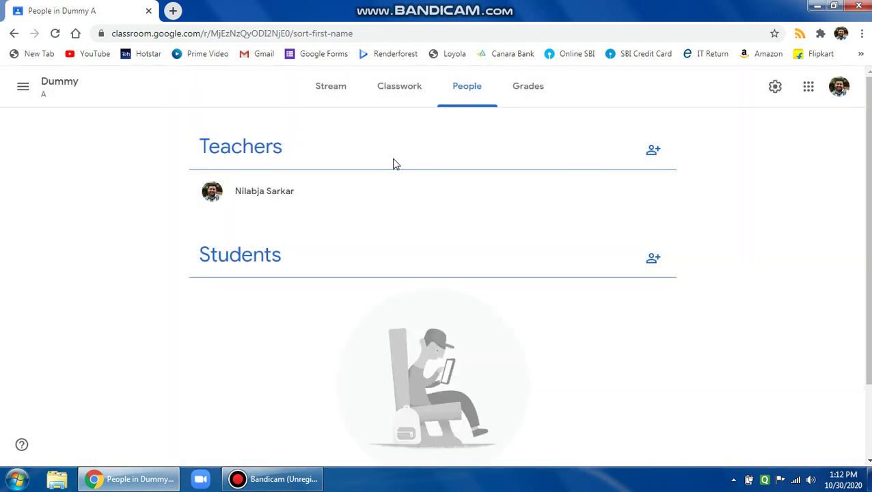
pyautogui.click(335, 95)
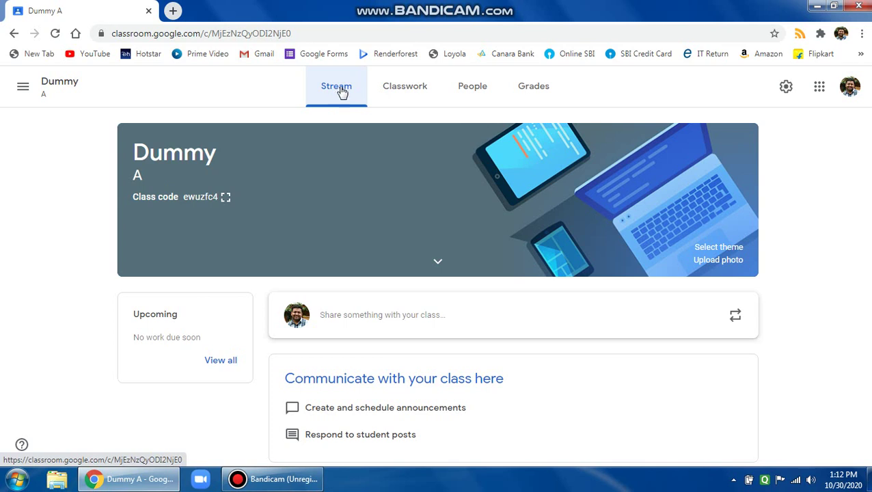
# - Create a new classwork assignment titled "Test"
pyautogui.click(412, 95)
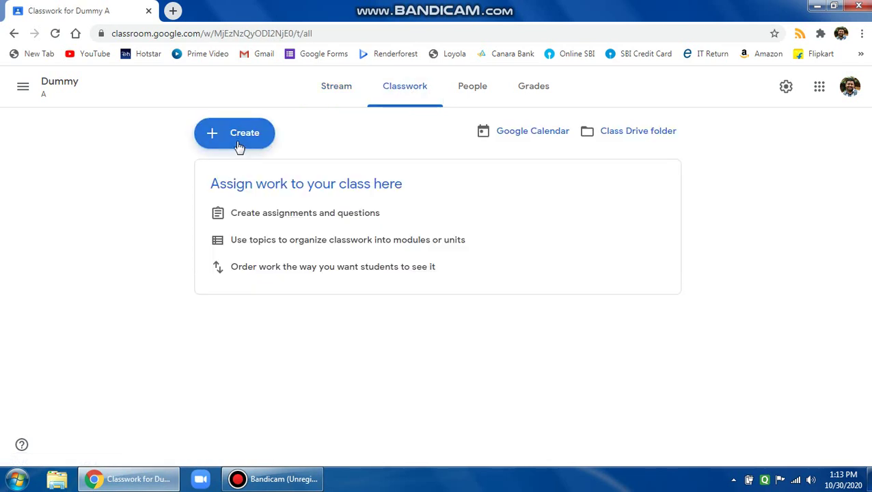
pyautogui.click(240, 140)
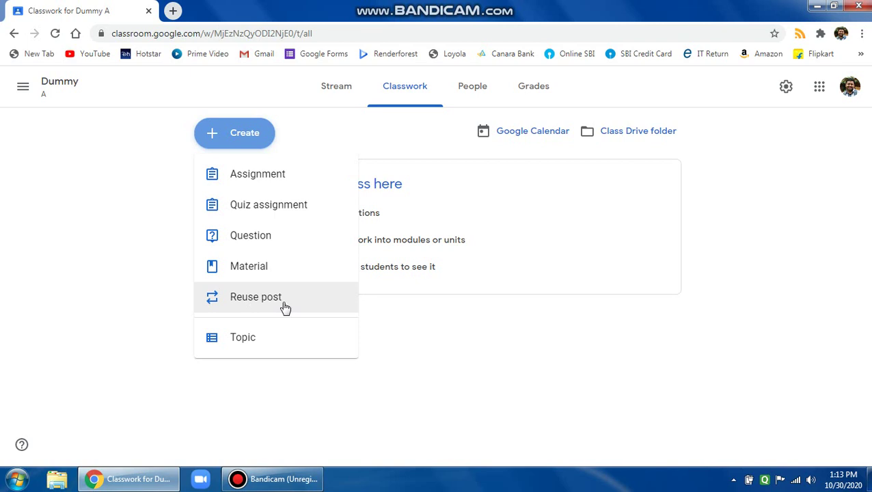
pyautogui.click(257, 175)
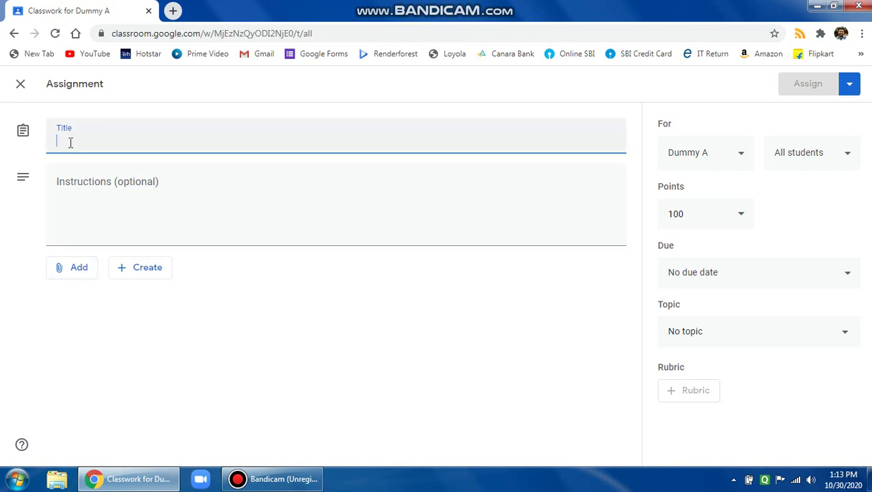
pyautogui.write('Test')
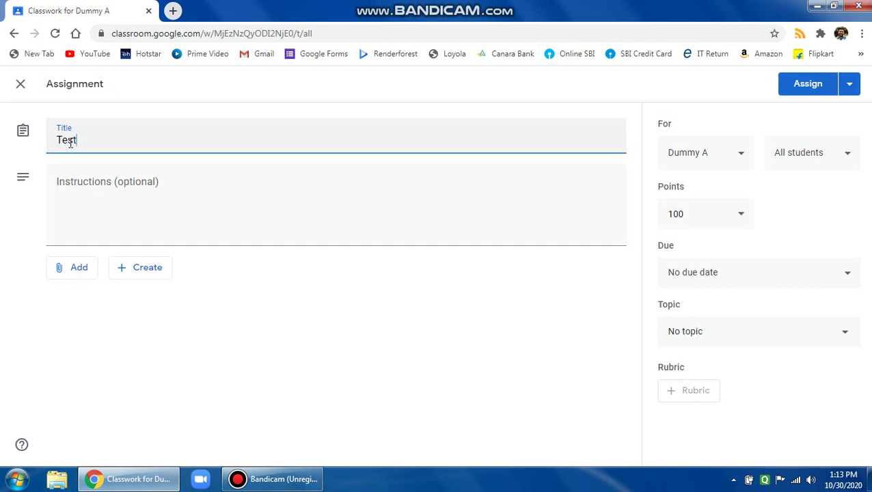
# - Add the assignment instructions "Submit within specified time..."
pyautogui.click(85, 206)
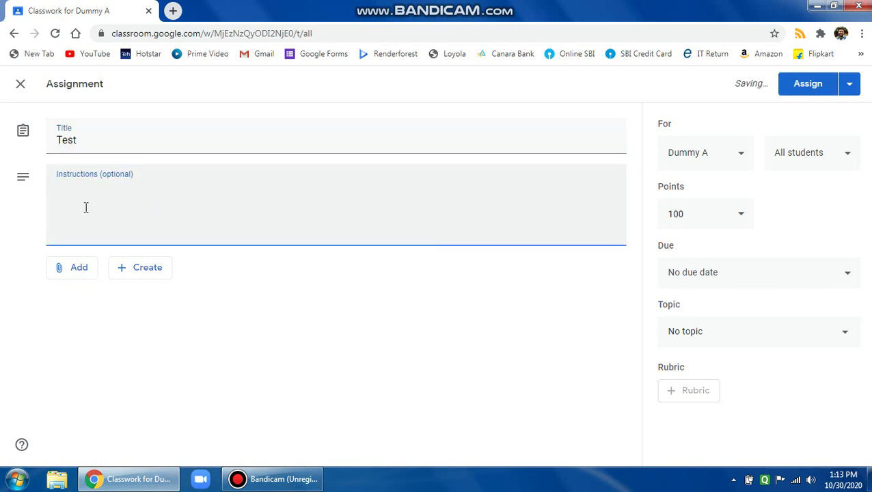
pyautogui.write('Submitt within')
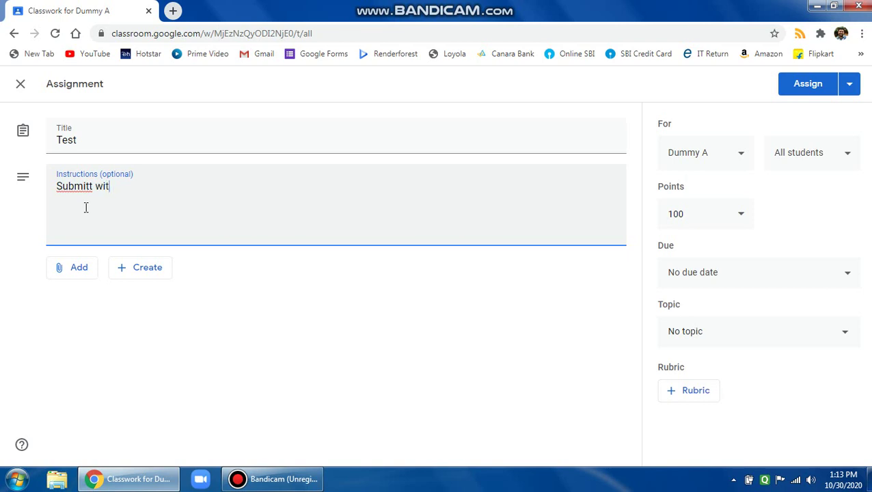
pyautogui.press('BackSpace')
pyautogui.press('BackSpace')
pyautogui.press('BackSpace')
pyautogui.press('BackSpace')
pyautogui.press('BackSpace')
pyautogui.press('BackSpace')
pyautogui.press('BackSpace')
pyautogui.press('BackSpace')
pyautogui.write('within specified time')
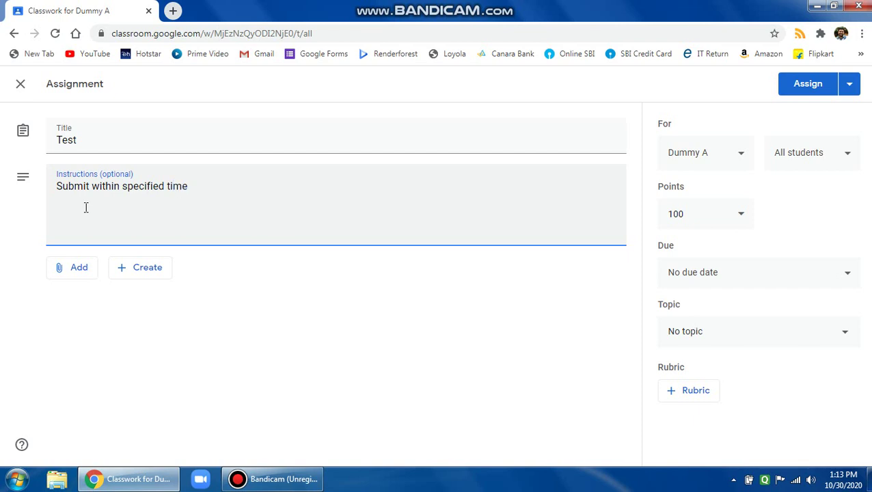
pyautogui.write('...')
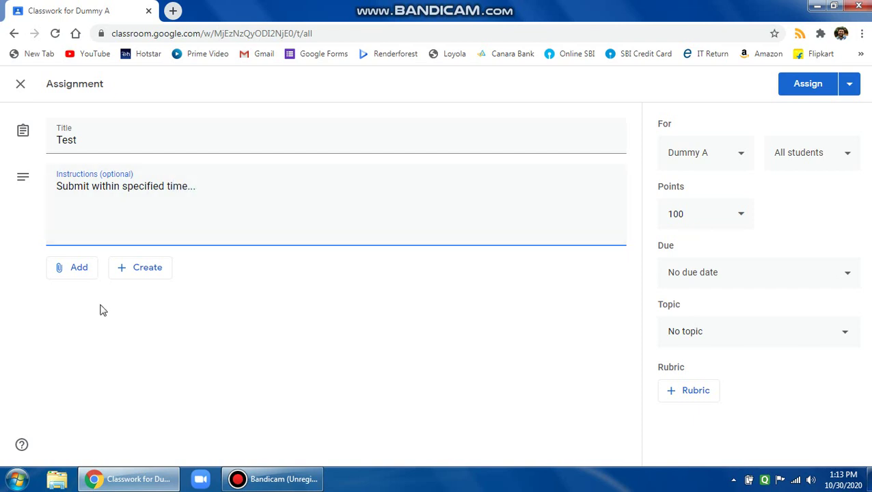
# - Attach the Std X Computers Word document from the Desktop to the assignment as an uploaded file
pyautogui.click(79, 268)
pyautogui.click(90, 337)
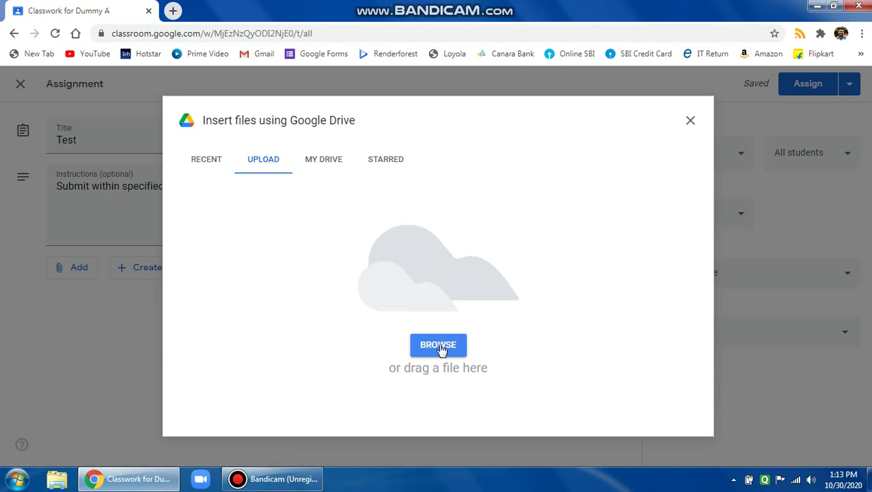
pyautogui.click(441, 349)
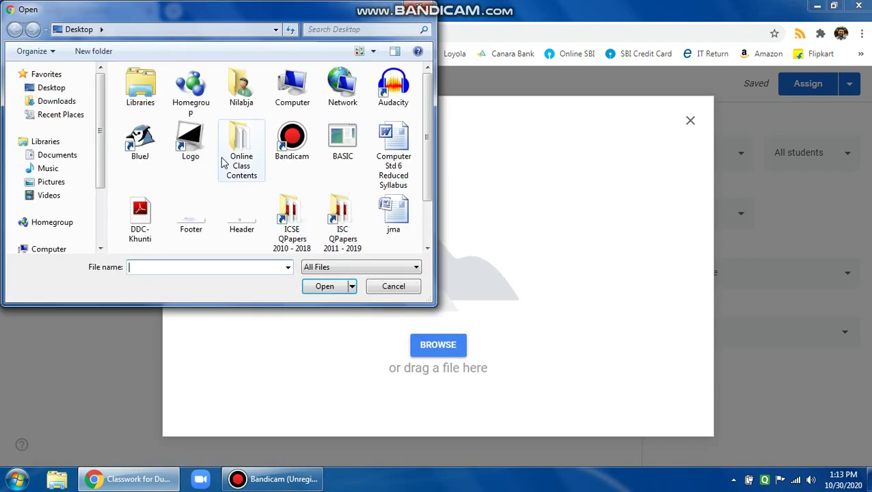
pyautogui.moveTo(430, 133); pyautogui.dragTo(435, 178)
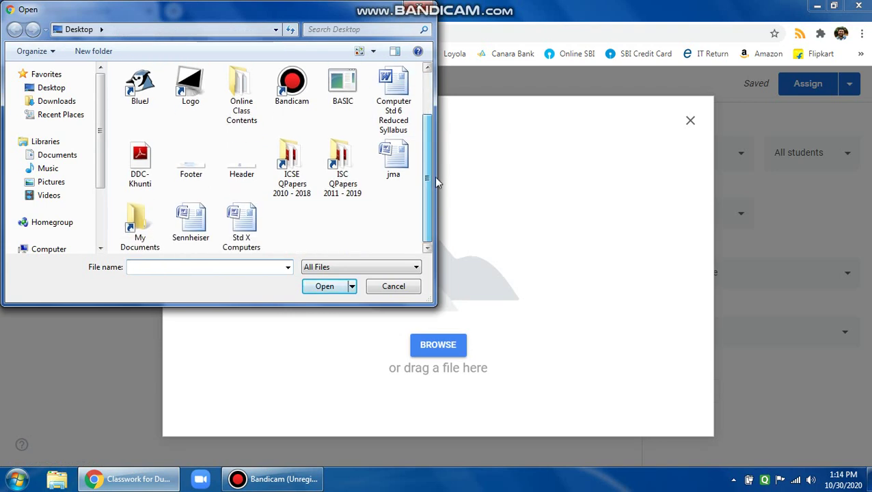
pyautogui.click(244, 229)
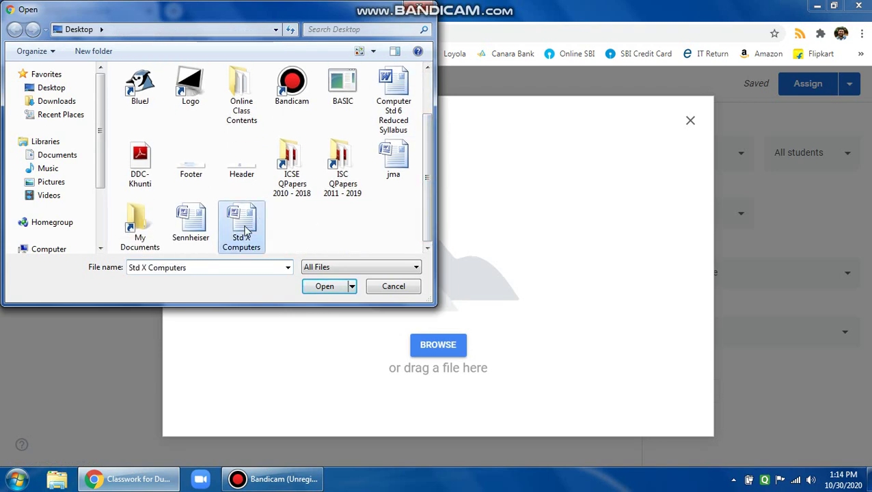
pyautogui.click(323, 286)
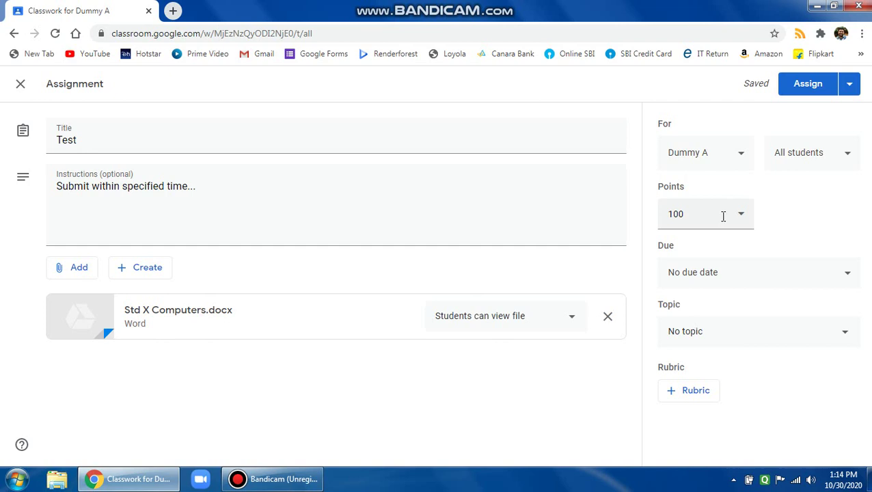
# - Check the available posting options for the assignment and set its points to 10
pyautogui.click(850, 85)
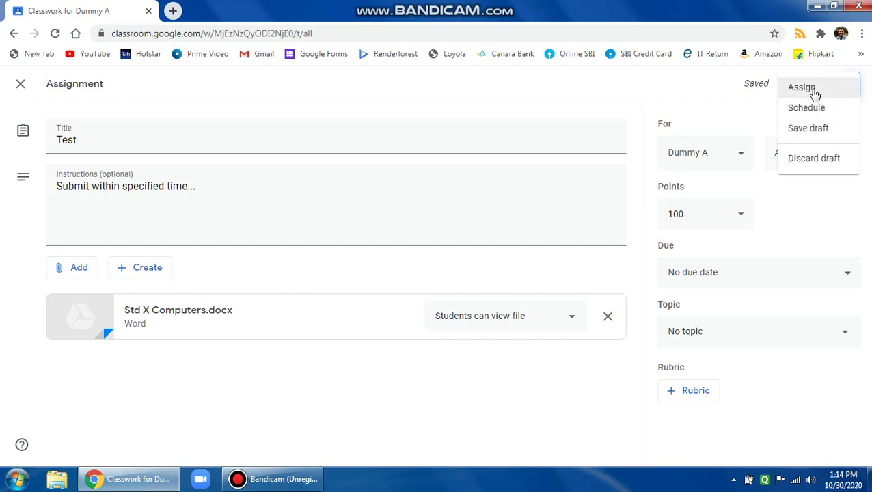
pyautogui.click(697, 87)
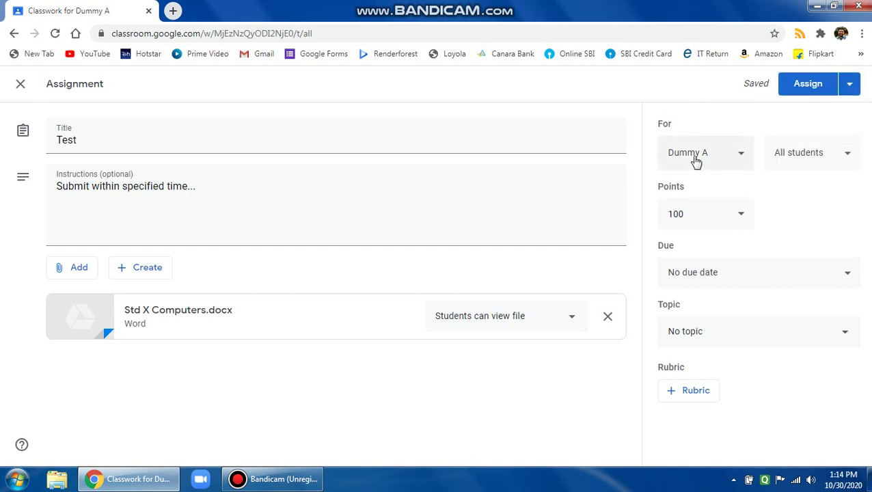
pyautogui.click(699, 212)
pyautogui.press('BackSpace')
pyautogui.click(821, 224)
# - Check the student selection, try adding 10(D,E), 10B and 10A Computers as recipient classes, and deselect them again
pyautogui.click(800, 161)
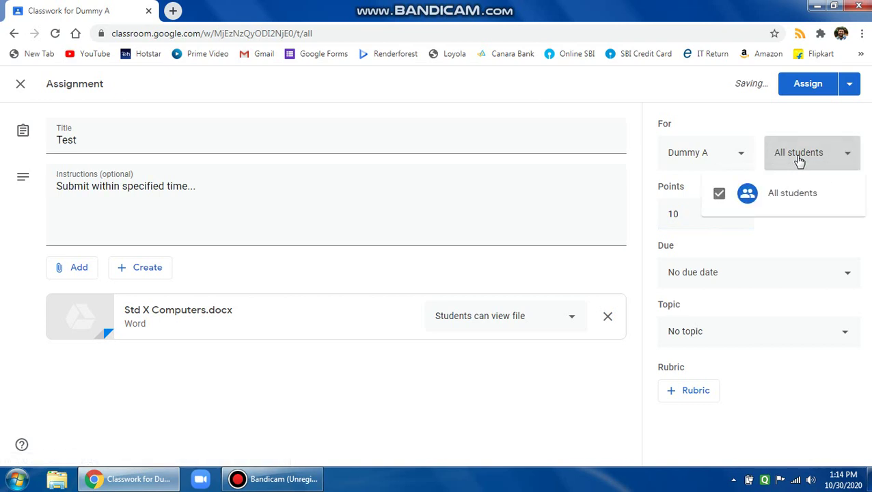
pyautogui.click(785, 242)
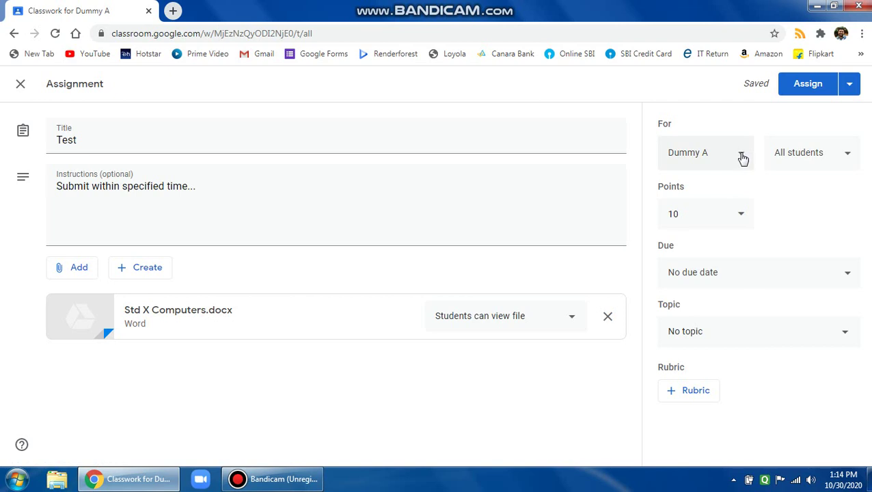
pyautogui.click(742, 158)
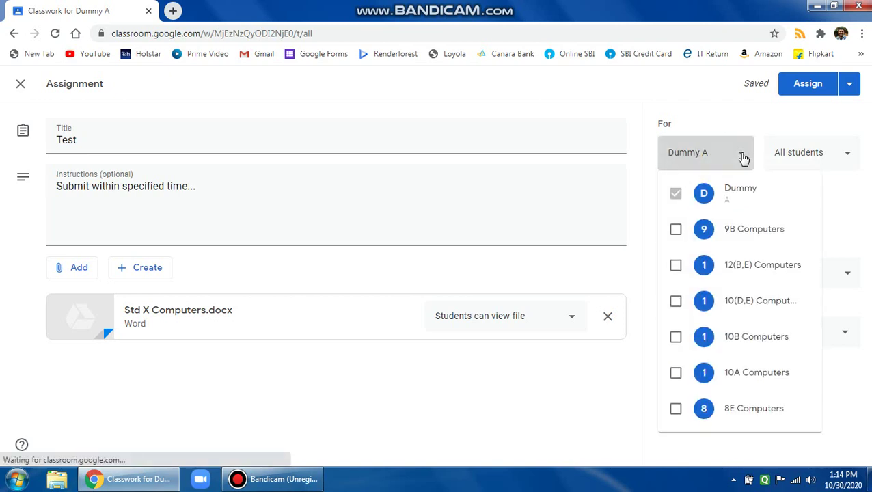
pyautogui.click(676, 303)
pyautogui.click(676, 339)
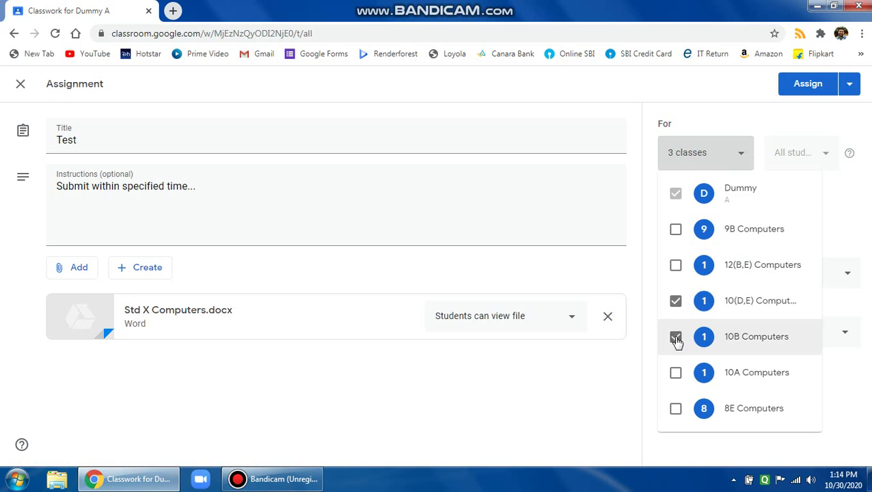
pyautogui.click(676, 374)
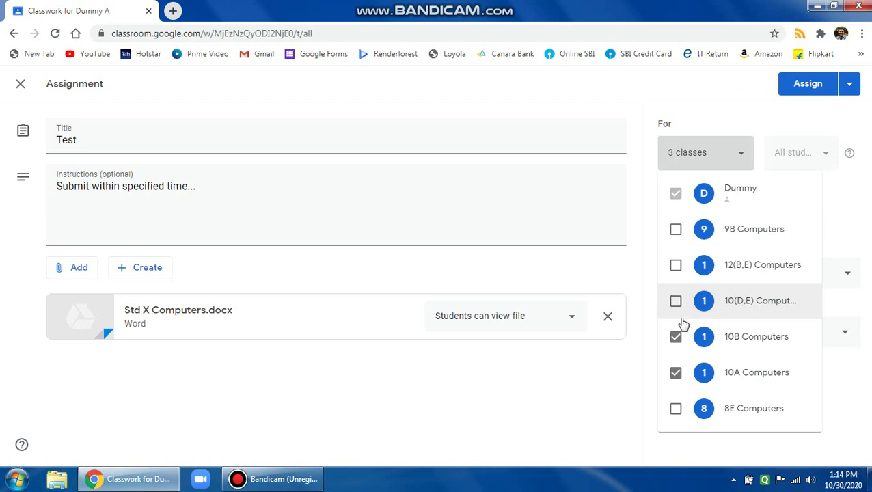
pyautogui.click(674, 304)
pyautogui.click(675, 338)
pyautogui.click(676, 371)
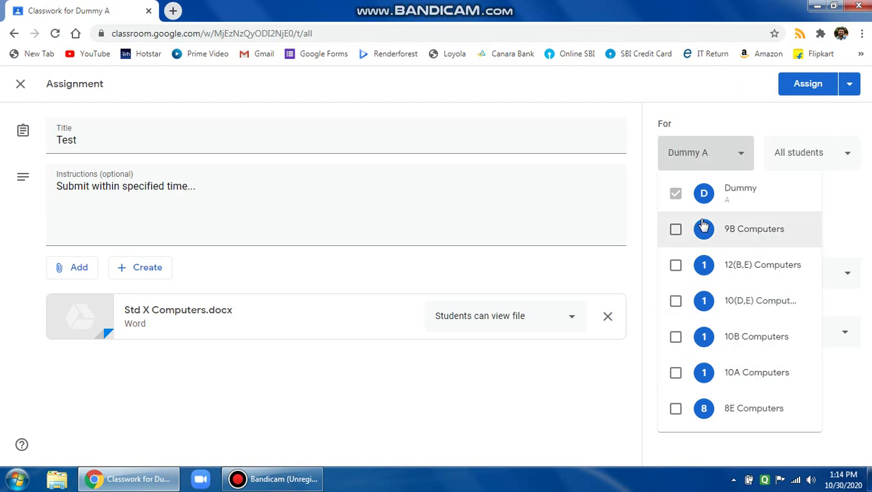
pyautogui.click(565, 405)
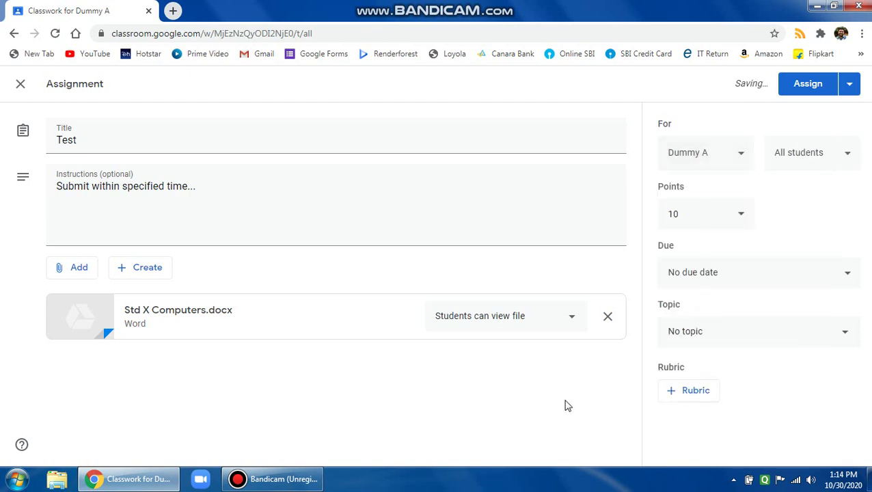
# - Set the assignment's due date to Oct 31, 2020 with a due time of 10 AM
pyautogui.click(716, 276)
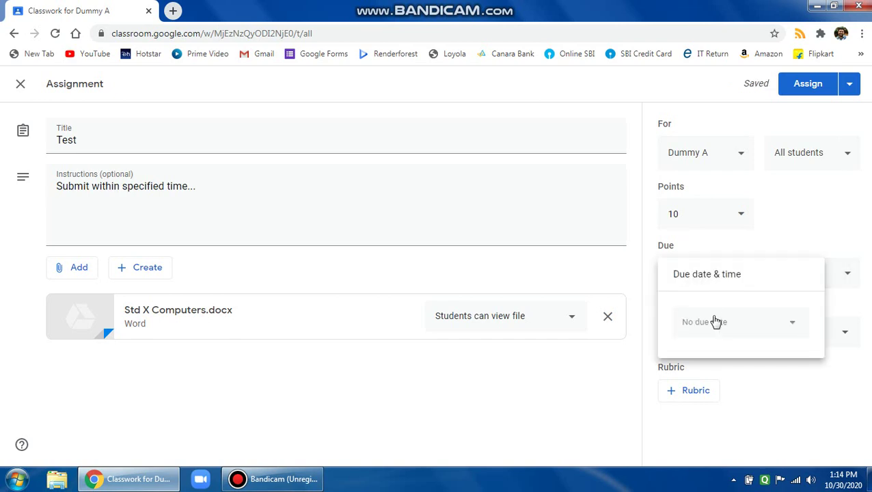
pyautogui.click(718, 329)
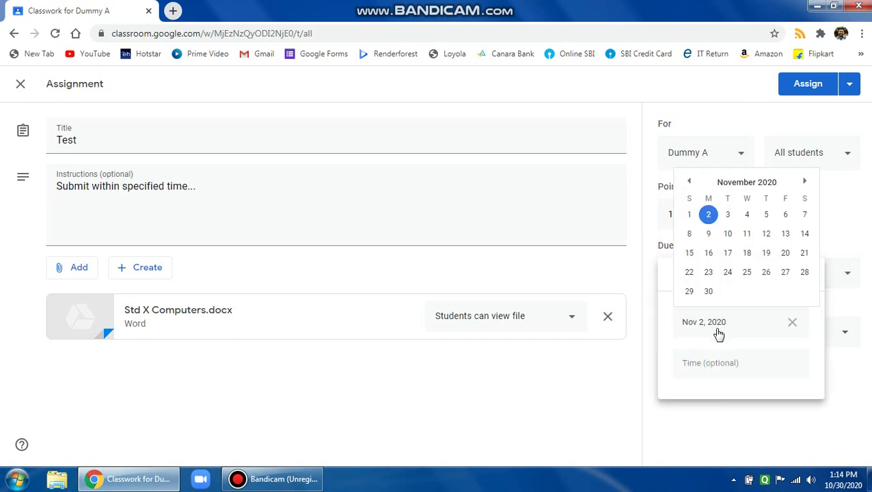
pyautogui.click(689, 182)
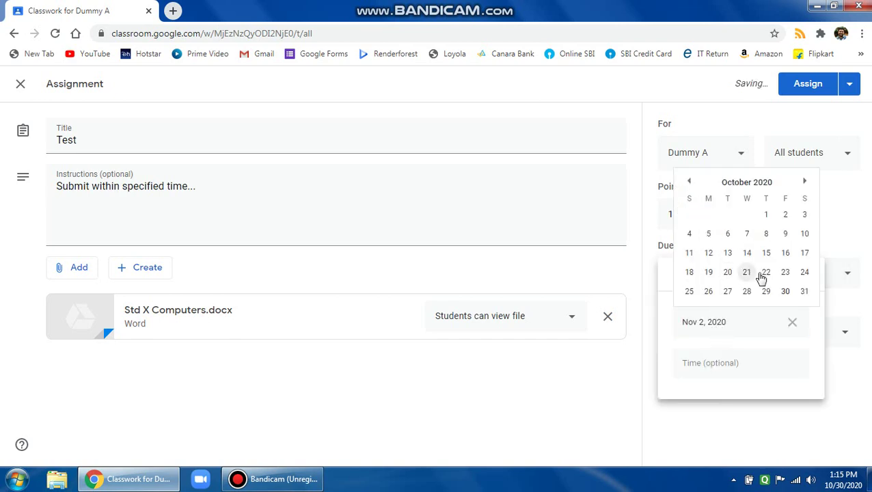
pyautogui.click(805, 292)
pyautogui.click(722, 366)
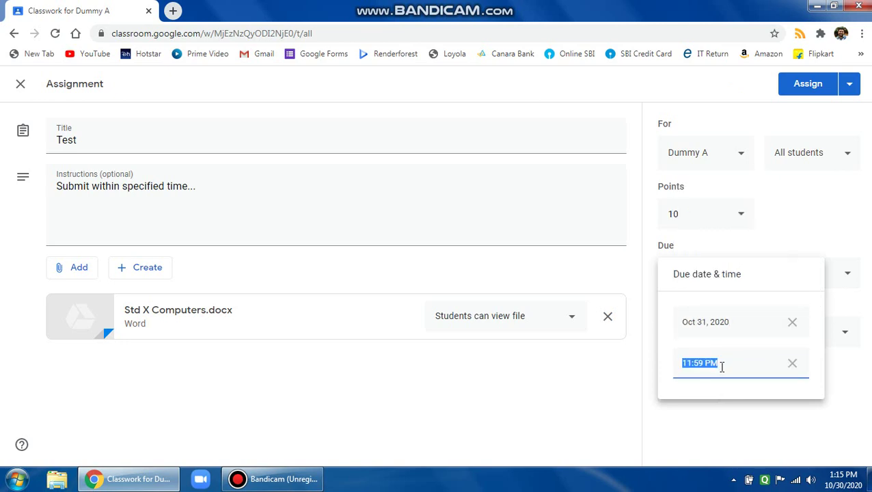
pyautogui.write('10')
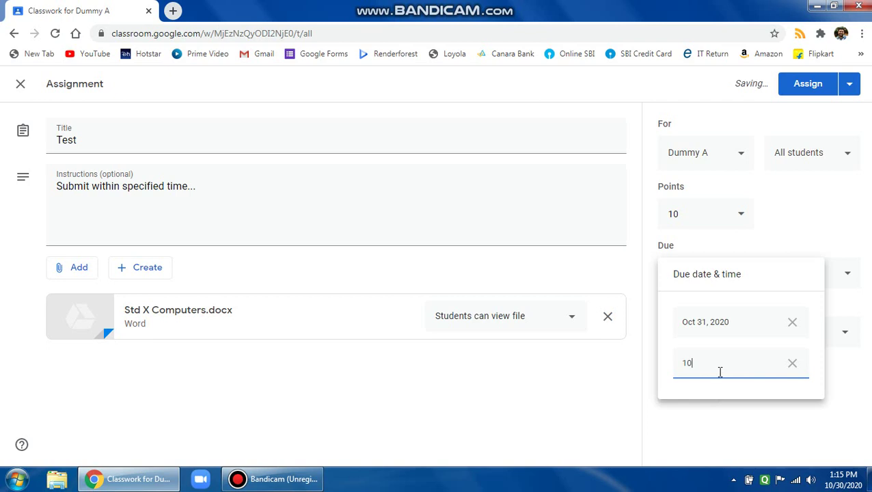
pyautogui.write('am')
pyautogui.click(538, 401)
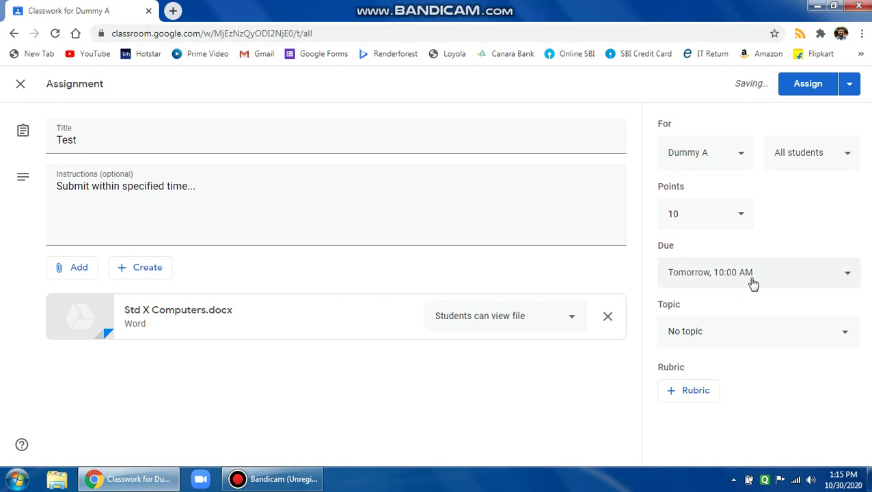
# - Create a new topic named Java for the assignment
pyautogui.click(712, 335)
pyautogui.click(705, 362)
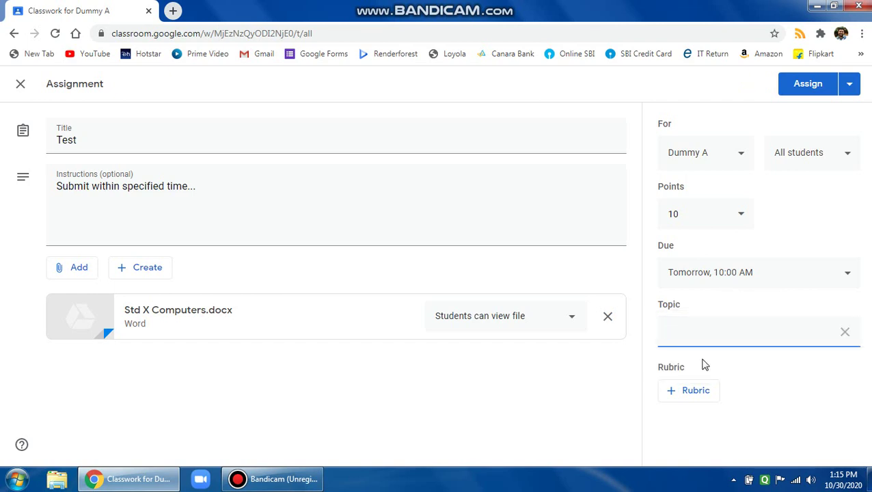
pyautogui.write('Java')
pyautogui.click(546, 393)
# - Set the attached Word file to make a copy for each student and assign the Test assignment to the class
pyautogui.click(573, 321)
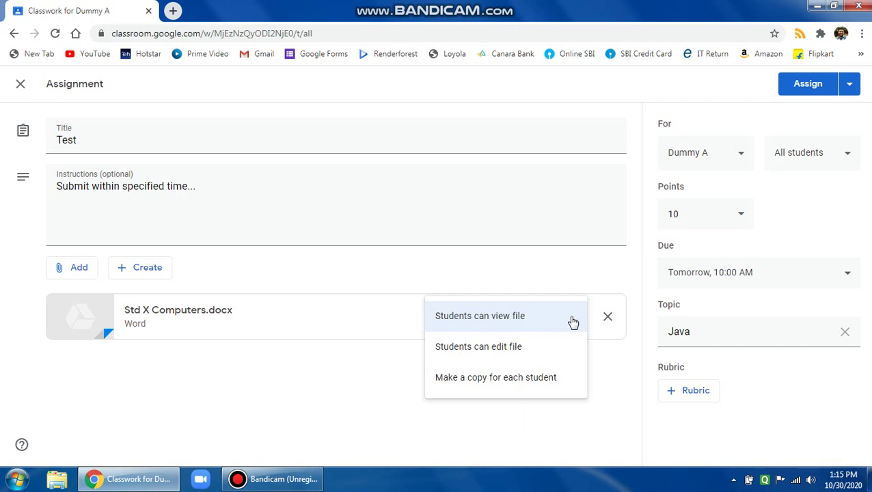
pyautogui.click(515, 378)
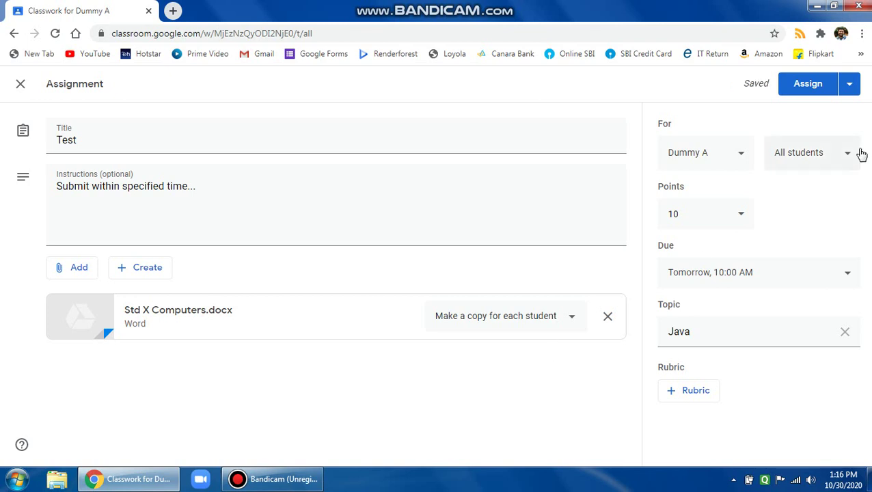
pyautogui.click(807, 89)
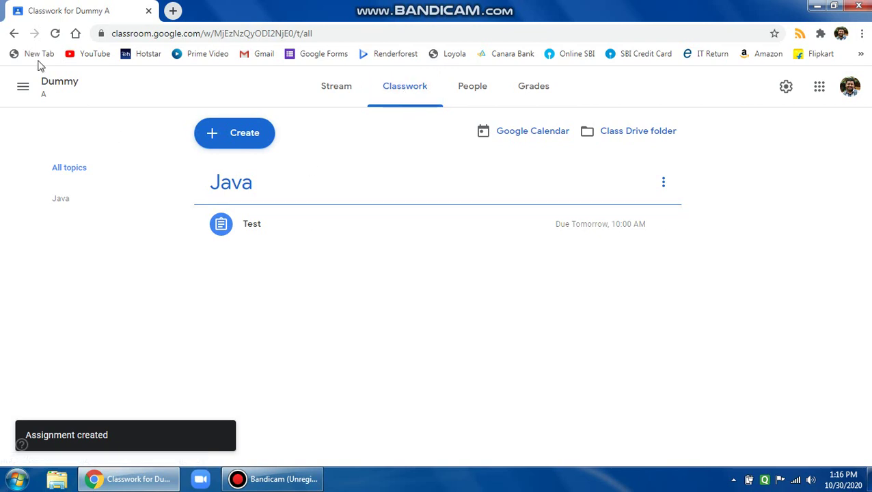
# - Review the Test assignment's student work page from the class stream, dismissing the Windows color scheme dialog, and return to the Dummy stream
pyautogui.click(54, 86)
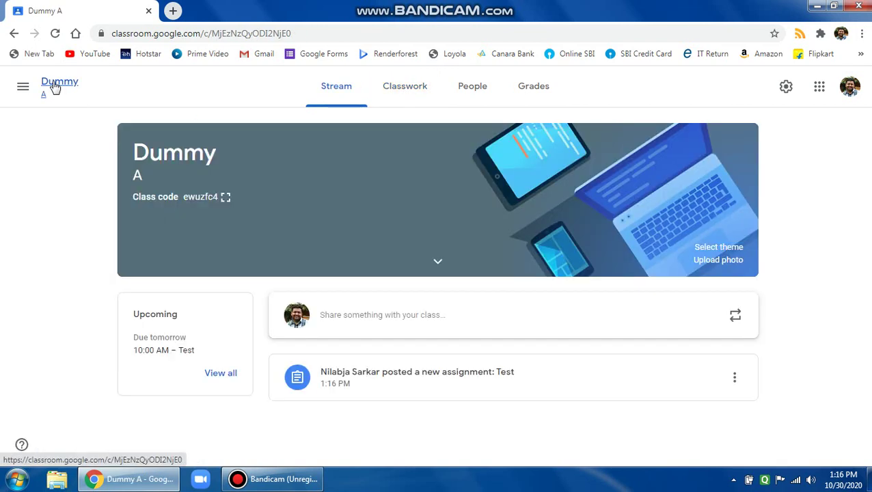
pyautogui.click(403, 380)
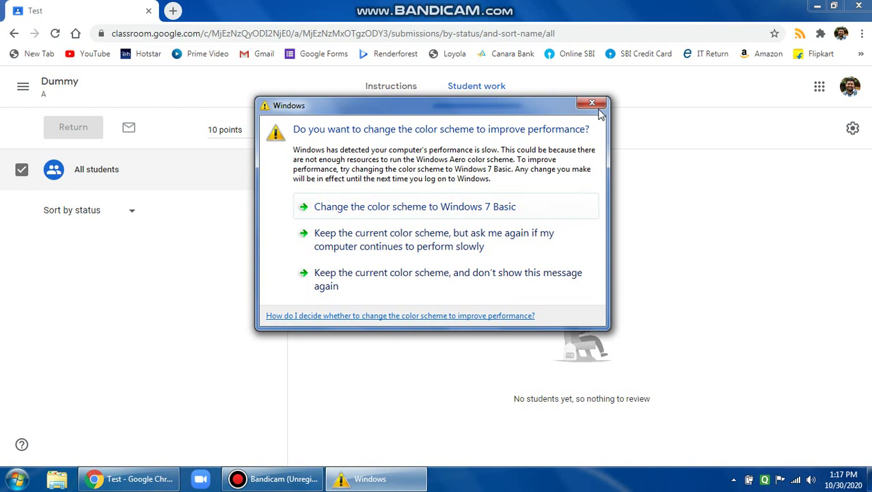
pyautogui.click(591, 104)
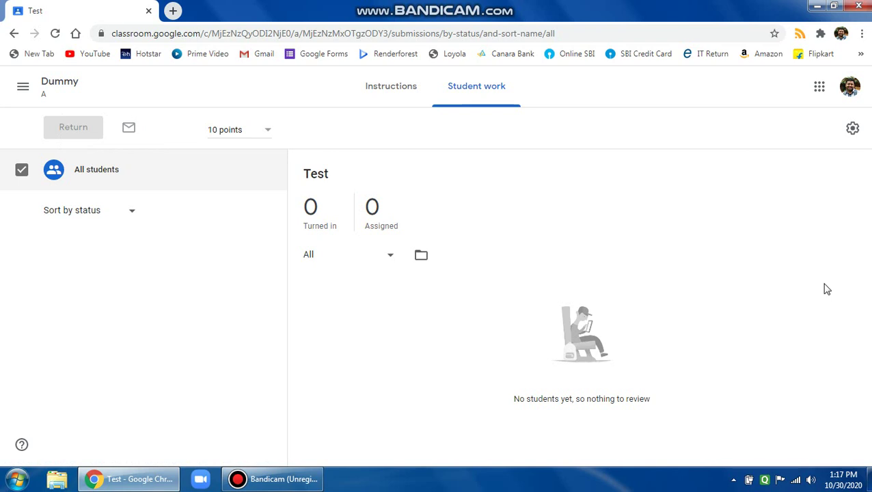
pyautogui.click(24, 89)
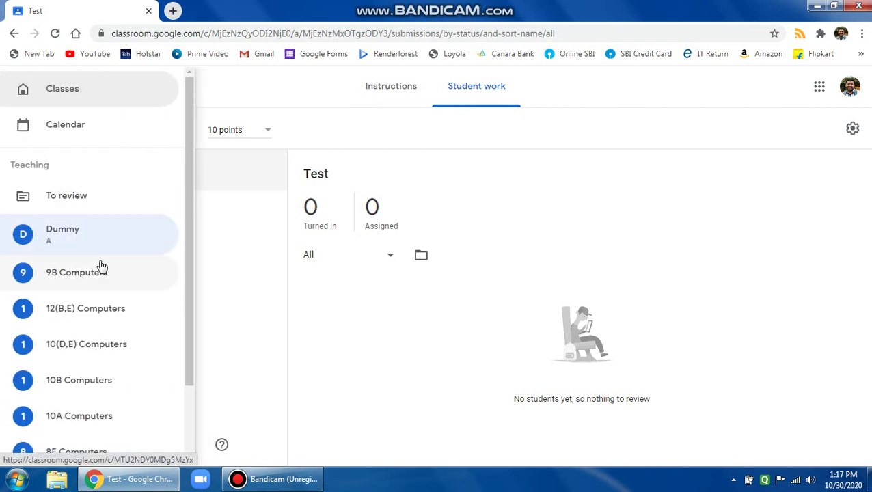
pyautogui.click(65, 233)
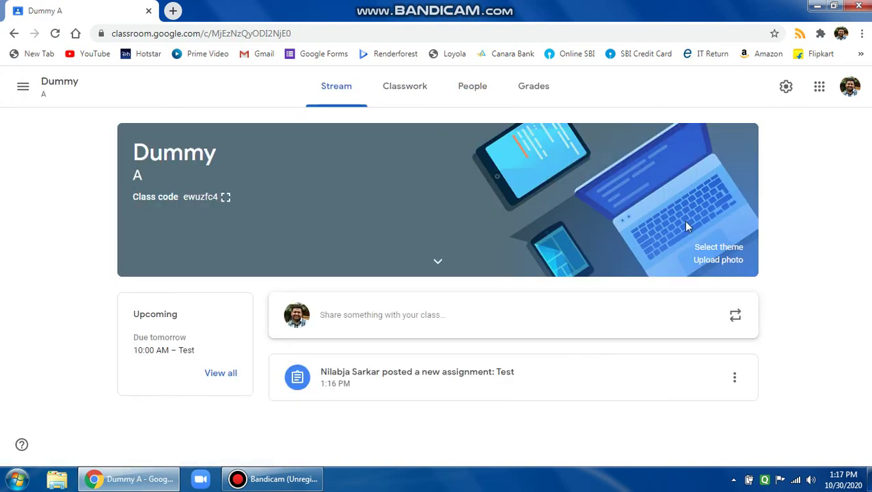
# - Archive the Dummy class from the Classes overview
pyautogui.click(21, 86)
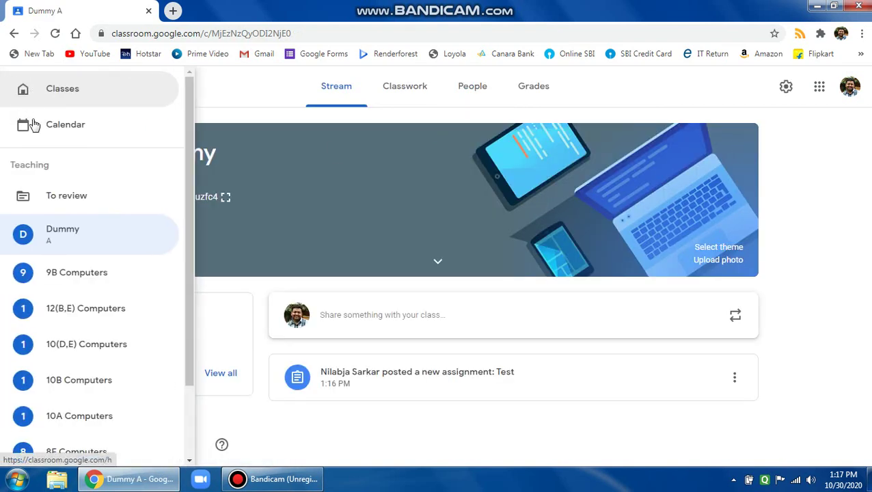
pyautogui.click(69, 89)
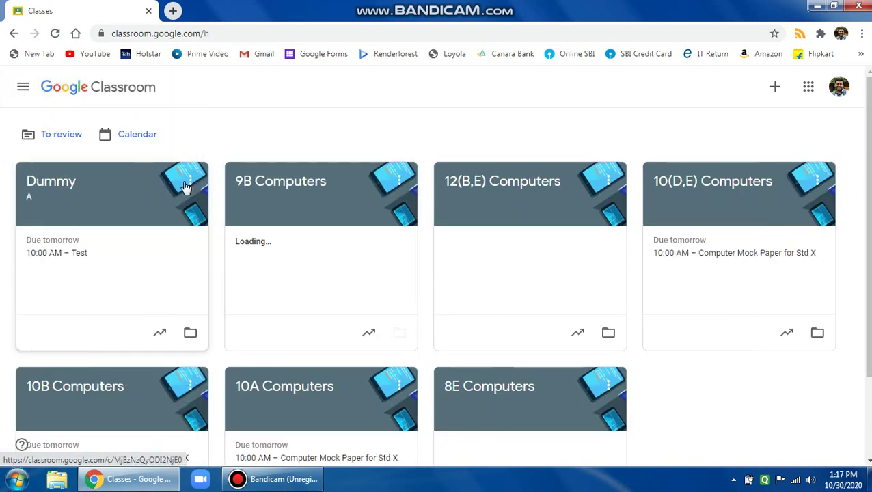
pyautogui.click(192, 184)
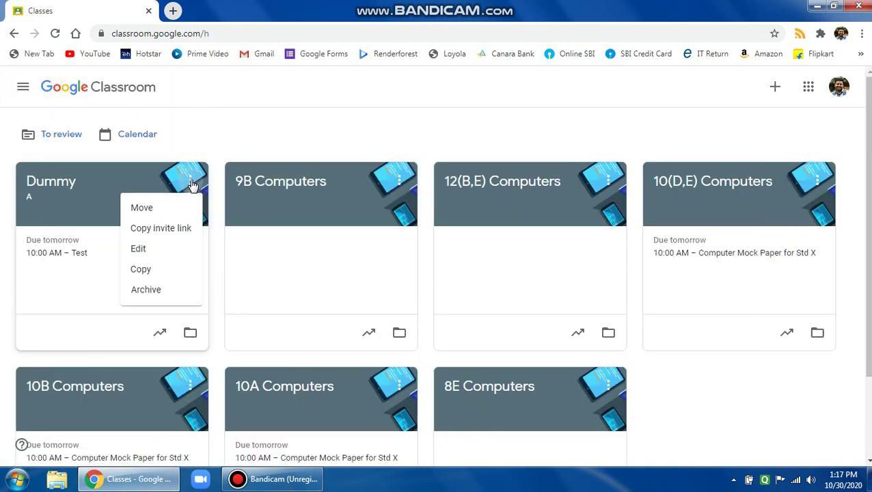
pyautogui.click(147, 290)
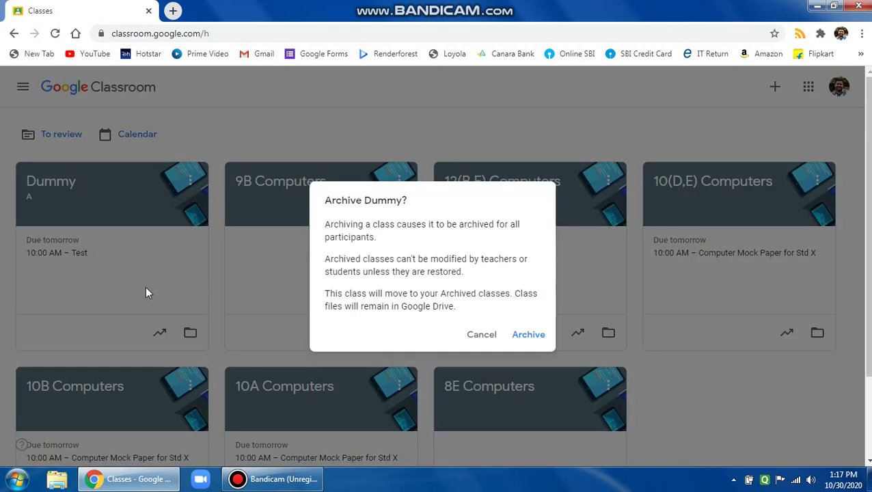
pyautogui.click(540, 339)
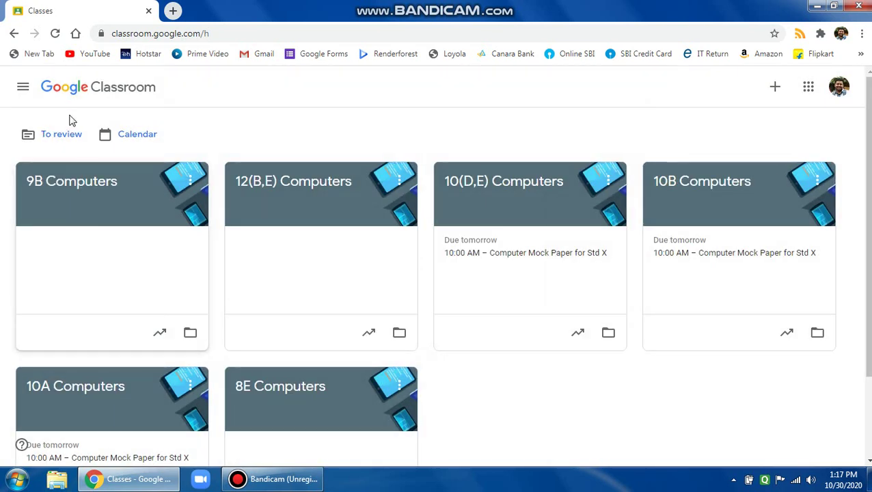
# - Permanently delete the Dummy class from the archived classes and bring up the list of remaining classes
pyautogui.click(23, 88)
pyautogui.scroll(-1, 186, 278)
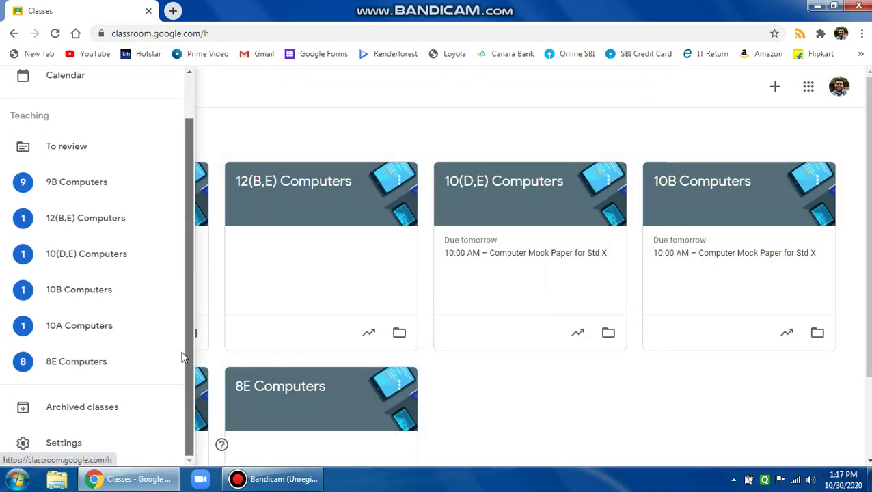
pyautogui.click(98, 410)
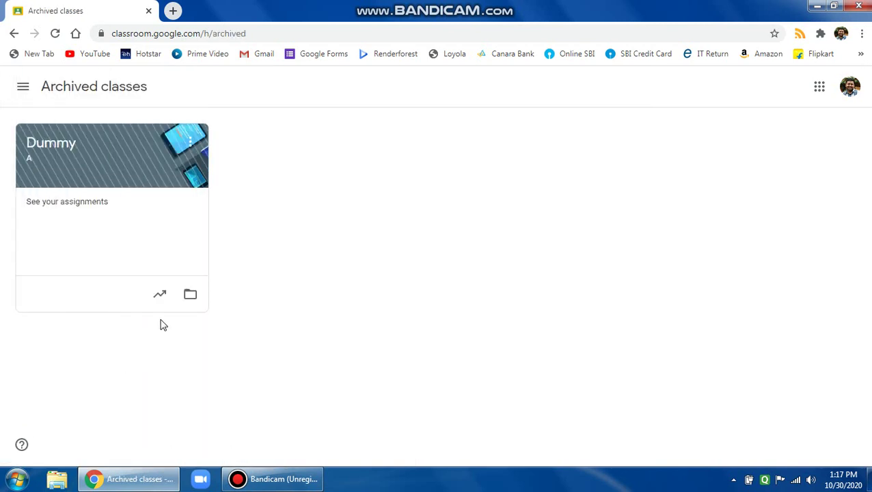
pyautogui.click(189, 144)
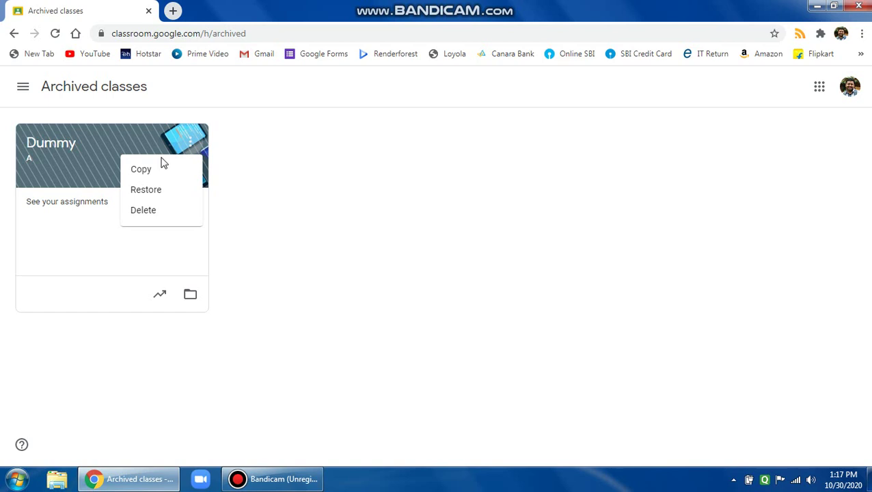
pyautogui.click(150, 212)
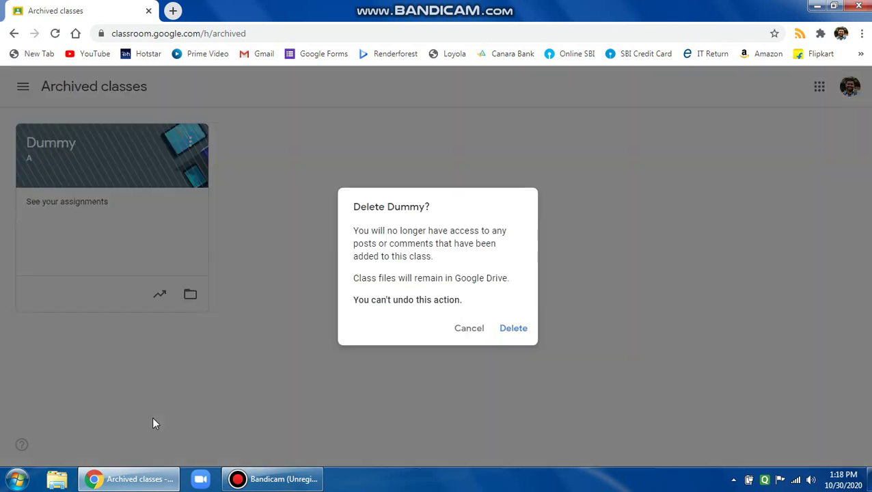
pyautogui.click(519, 329)
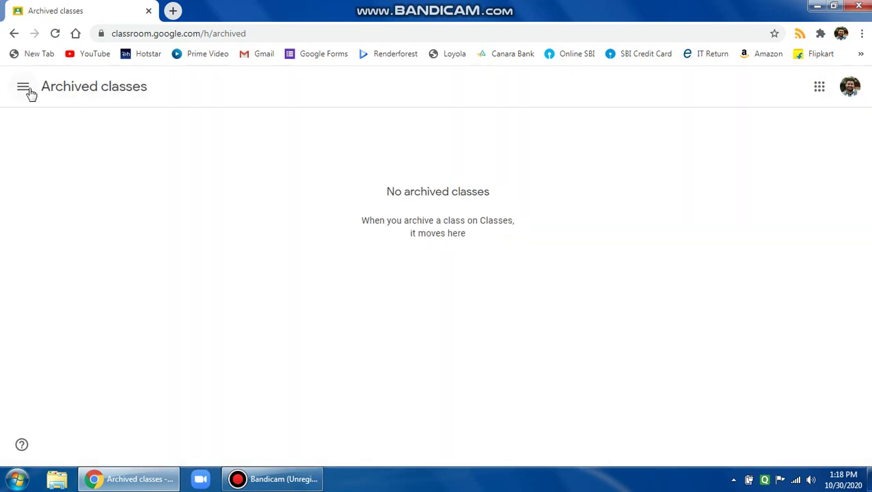
pyautogui.click(26, 89)
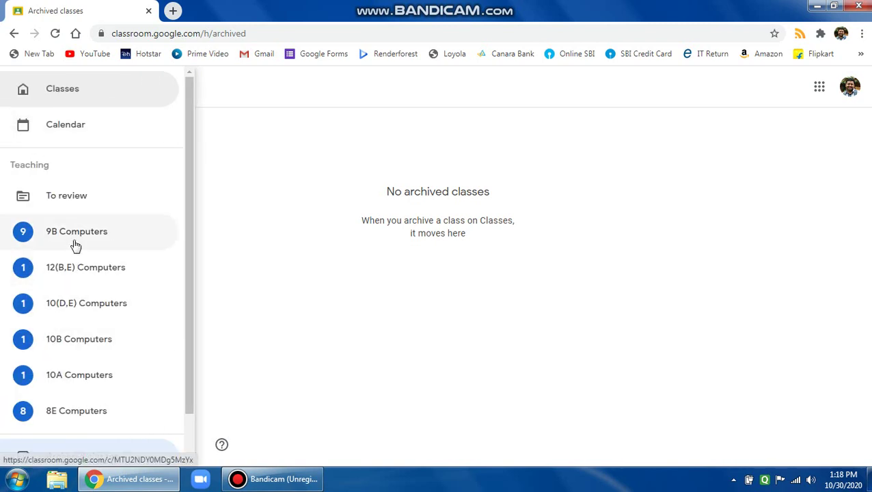
# - Open the Computer Mock Paper for Std X assignment in the 10(D,E) Computers class and show only the turned-in student work
pyautogui.click(91, 304)
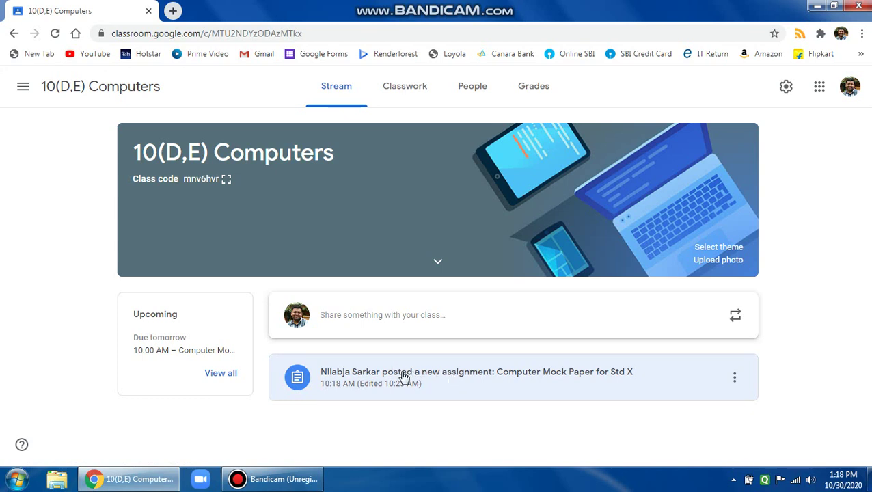
pyautogui.click(425, 394)
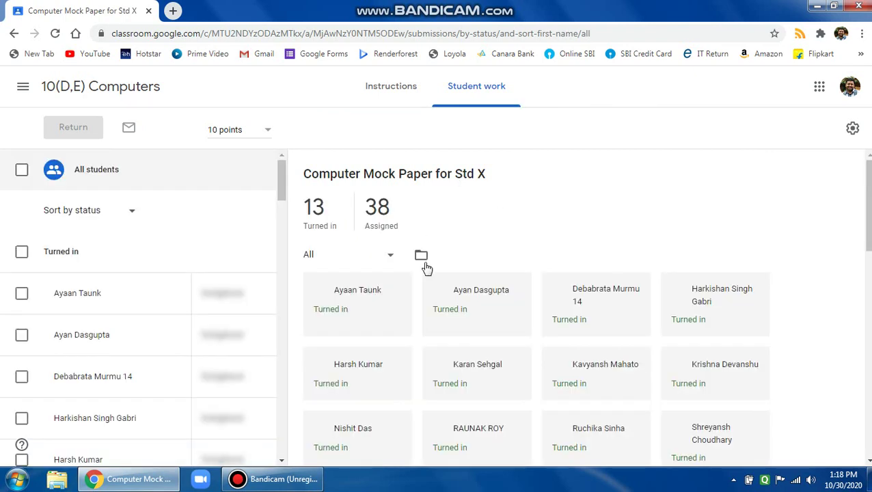
pyautogui.click(318, 212)
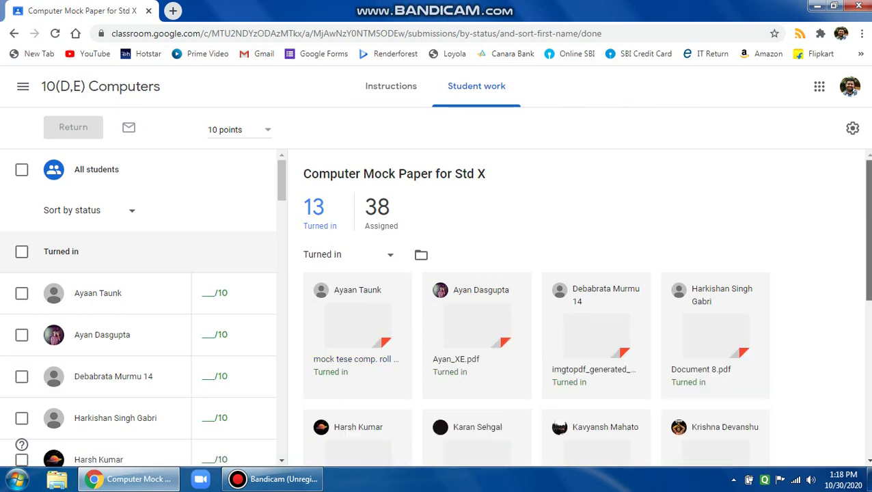
pyautogui.scroll(-1, 344, 203)
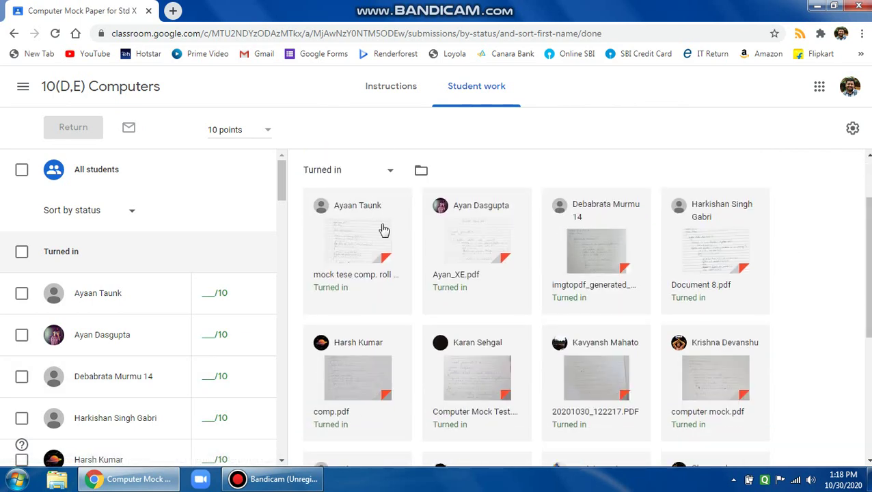
# - Open the first student's turned-in PDF and review its contents and the file's additional options
pyautogui.click(341, 277)
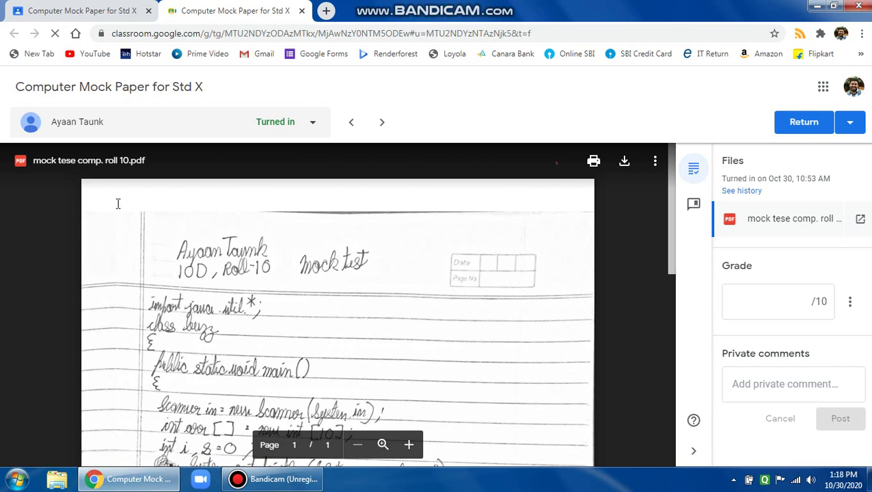
pyautogui.scroll(-6, 408, 311)
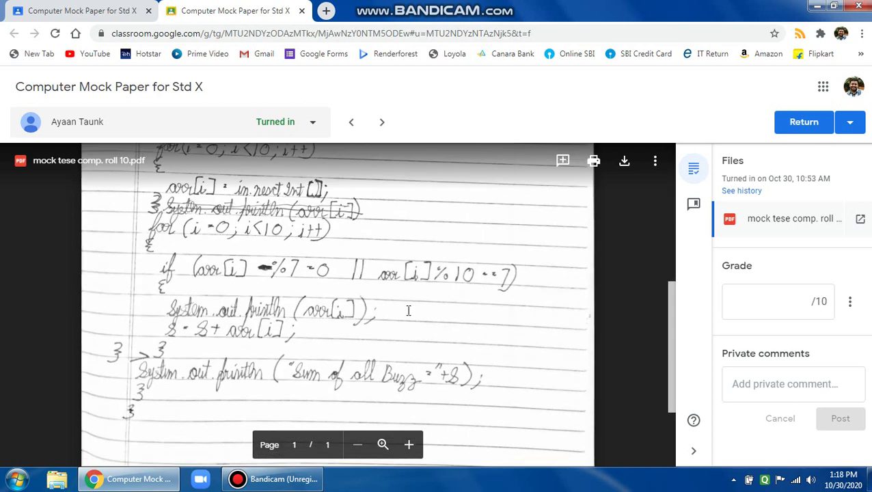
pyautogui.scroll(6, 312, 265)
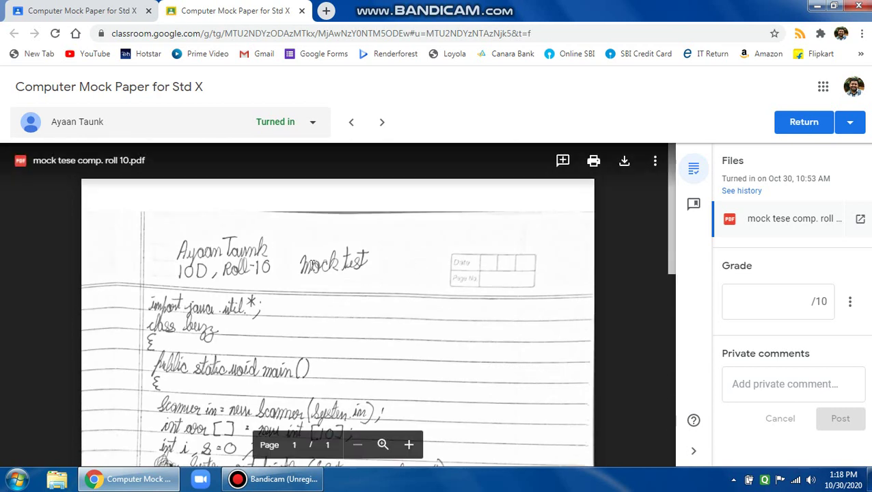
pyautogui.click(655, 160)
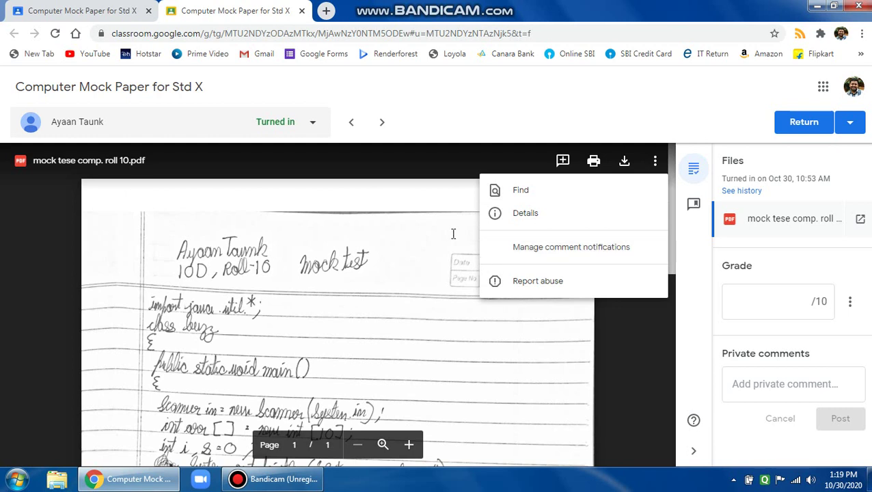
pyautogui.click(401, 177)
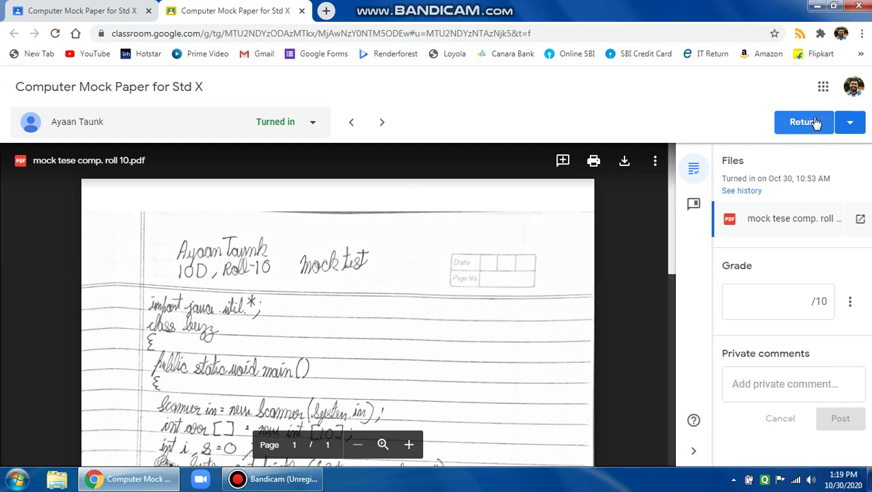
# - Check the return options for the open submission and enter a draft grade of 9 out of 10
pyautogui.click(849, 126)
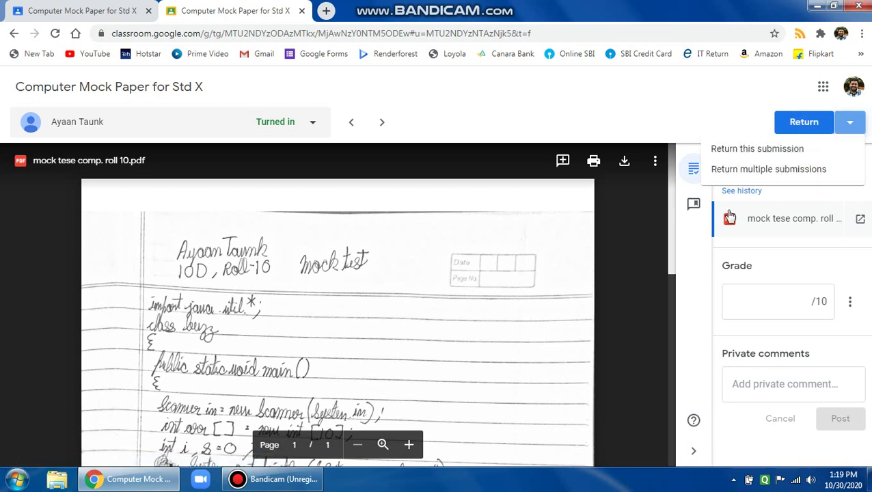
pyautogui.click(784, 302)
pyautogui.click(798, 301)
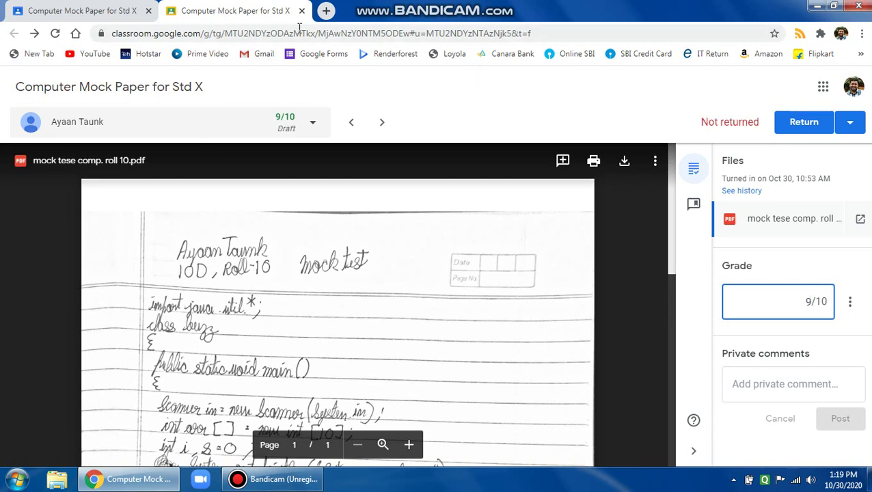
# - Review the mock paper post's options in the 10(D,E) Computers stream and reopen the assignment's student work
pyautogui.click(113, 15)
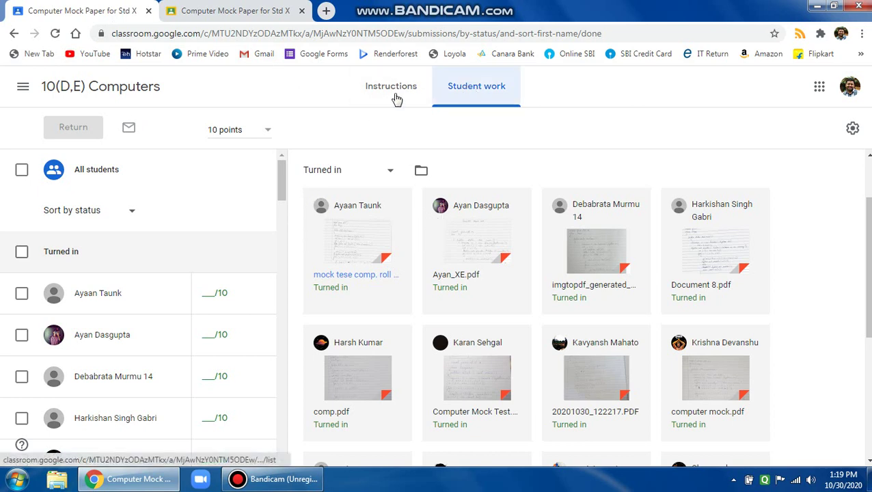
pyautogui.click(54, 90)
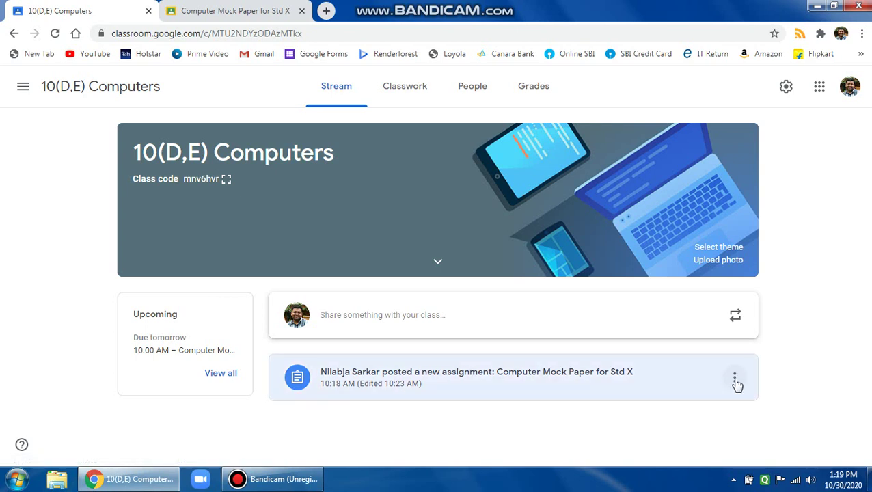
pyautogui.click(735, 380)
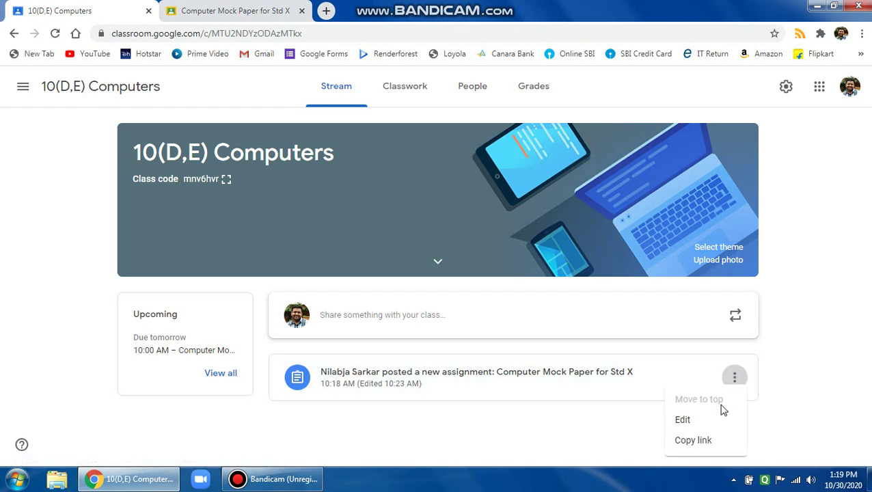
pyautogui.click(590, 422)
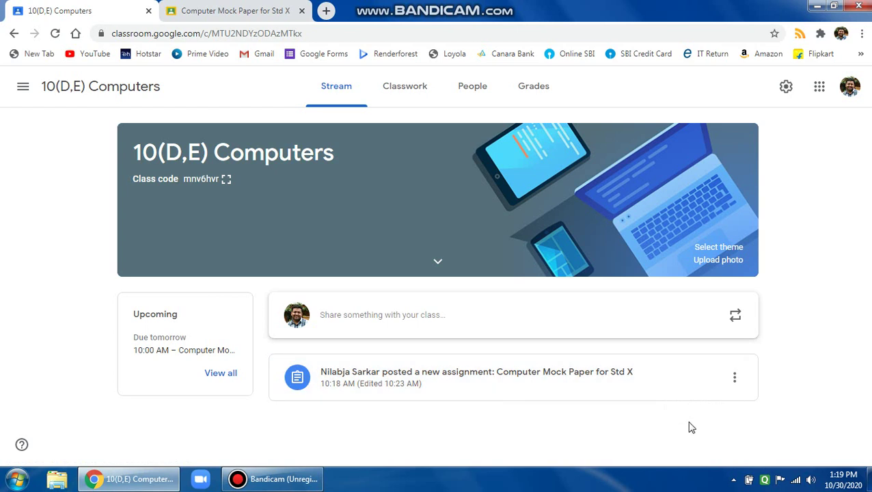
pyautogui.click(671, 395)
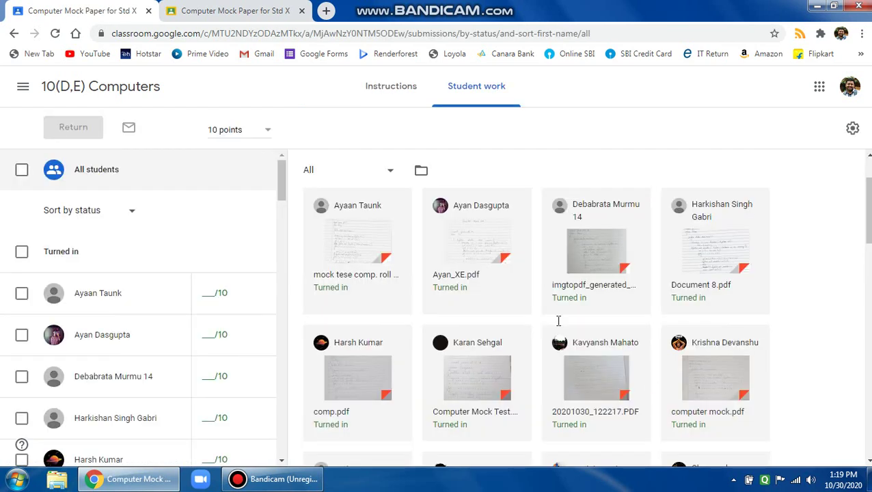